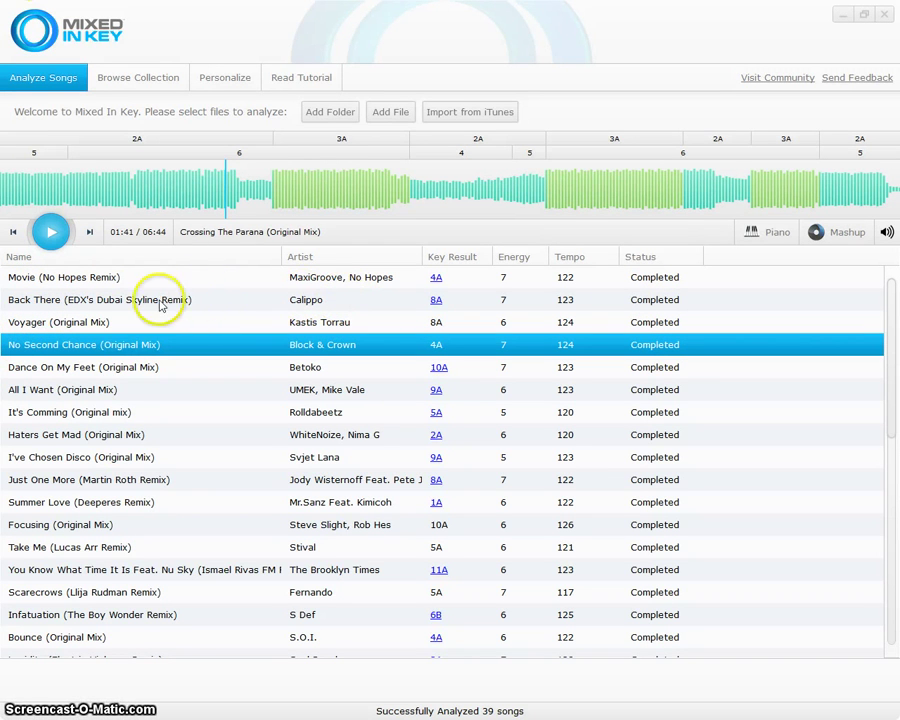
- Play Crossing The Parana (Original Mix) and jump ahead to a 3A section of the waveform to hear the key change
left_click(52, 232)
left_click(312, 190)
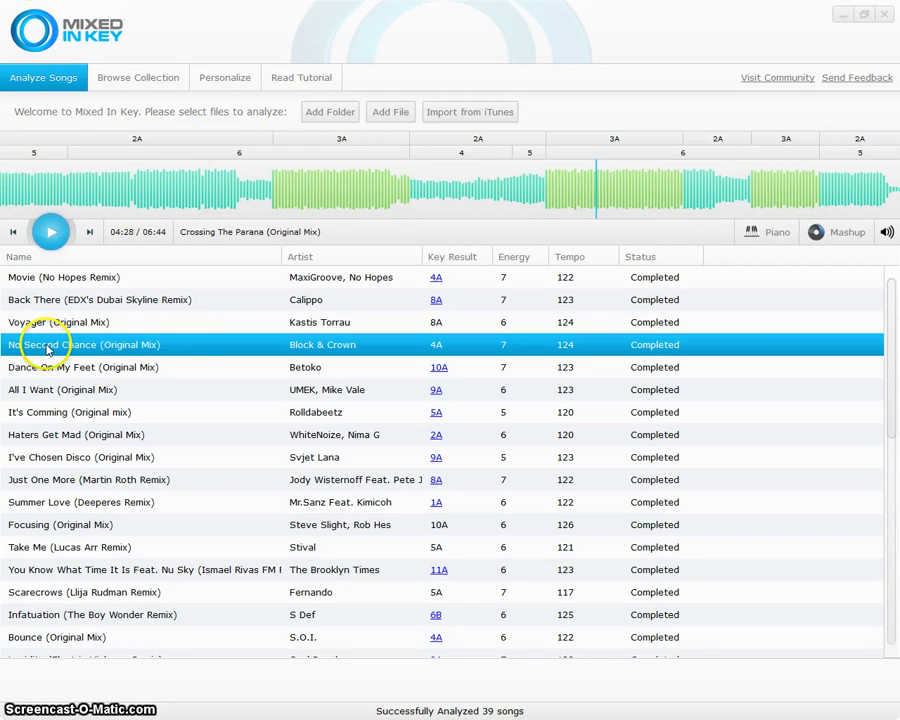
- Load No Second Chance (Original Mix) into the player, play it from around the energy 6 section past the middle, and pause it
left_click_drag(321, 294, 291, 163)
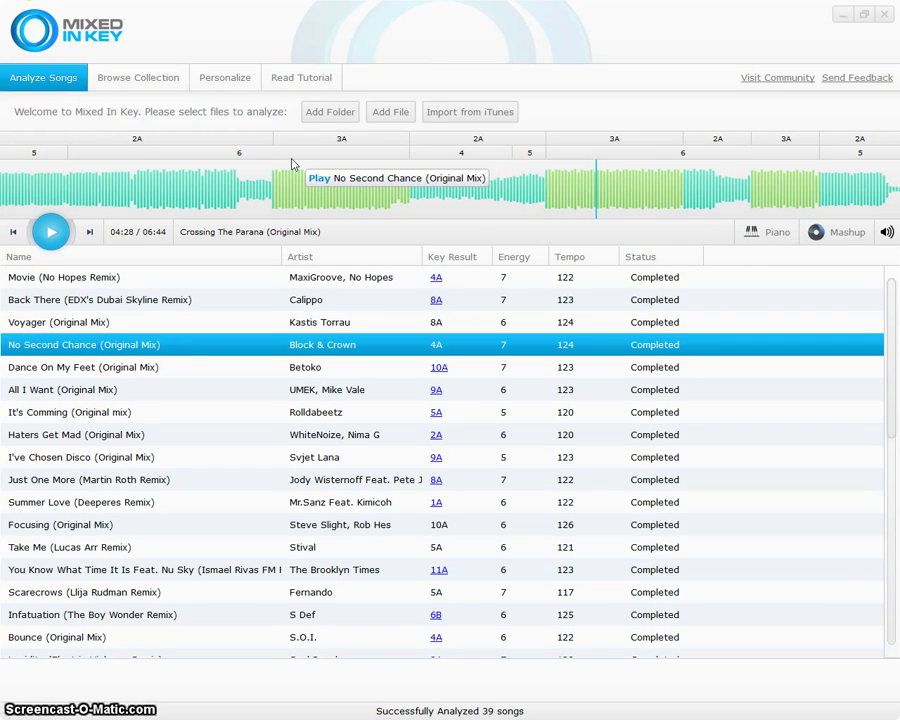
left_click_drag(291, 163, 322, 198)
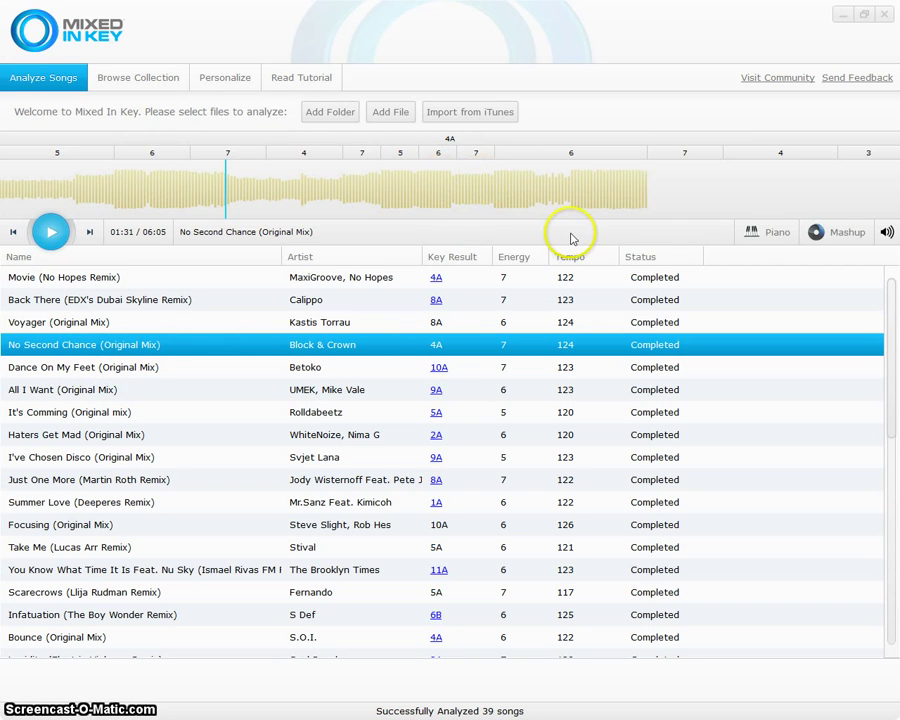
left_click(54, 235)
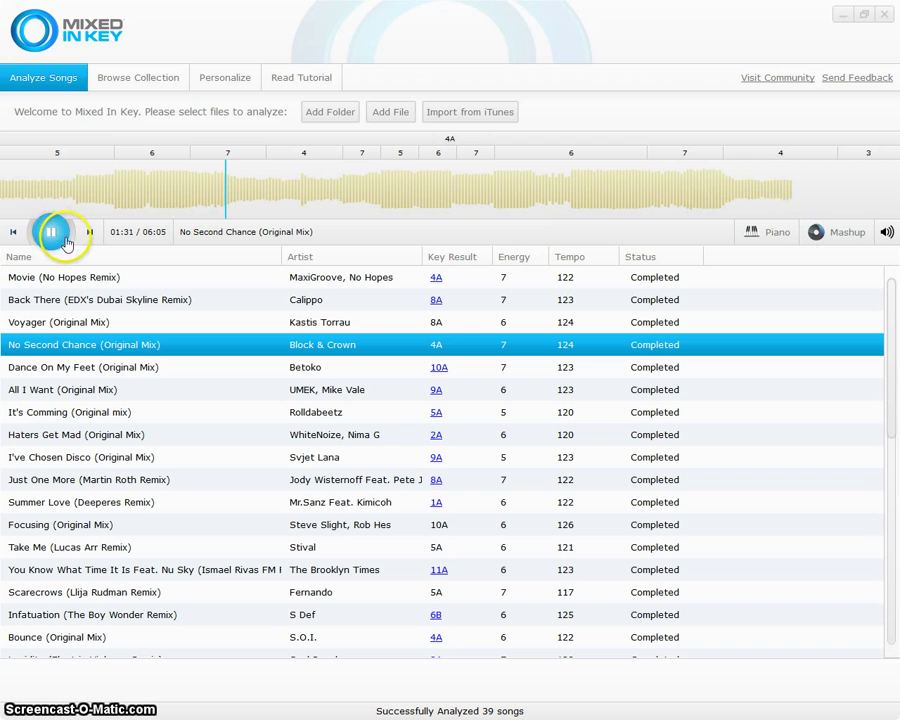
left_click(675, 205)
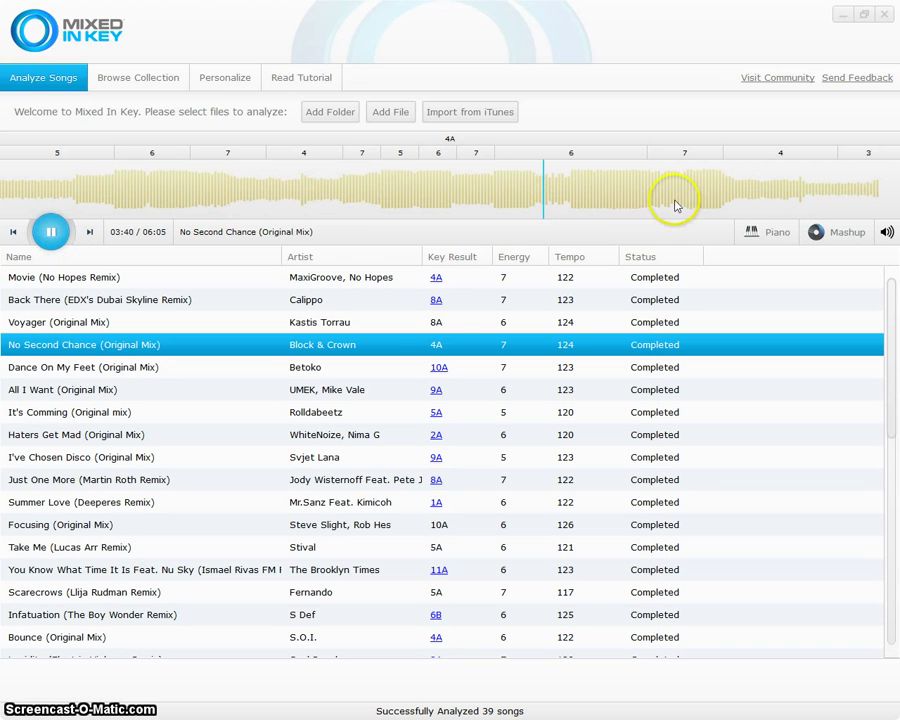
left_click(47, 235)
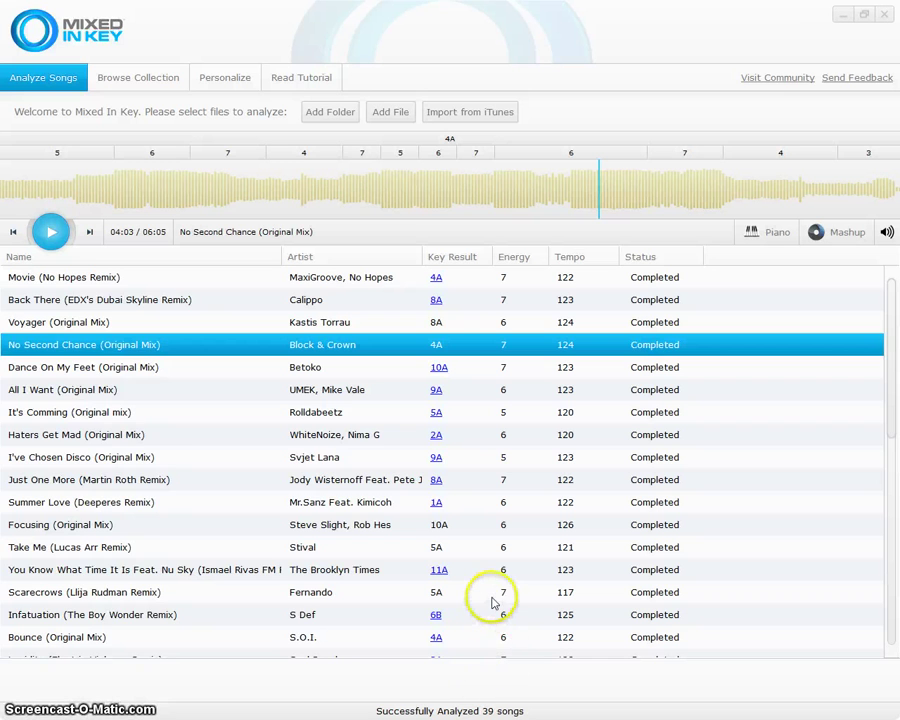
scroll(492, 600, "down", 2)
scroll(497, 604, "up", 2)
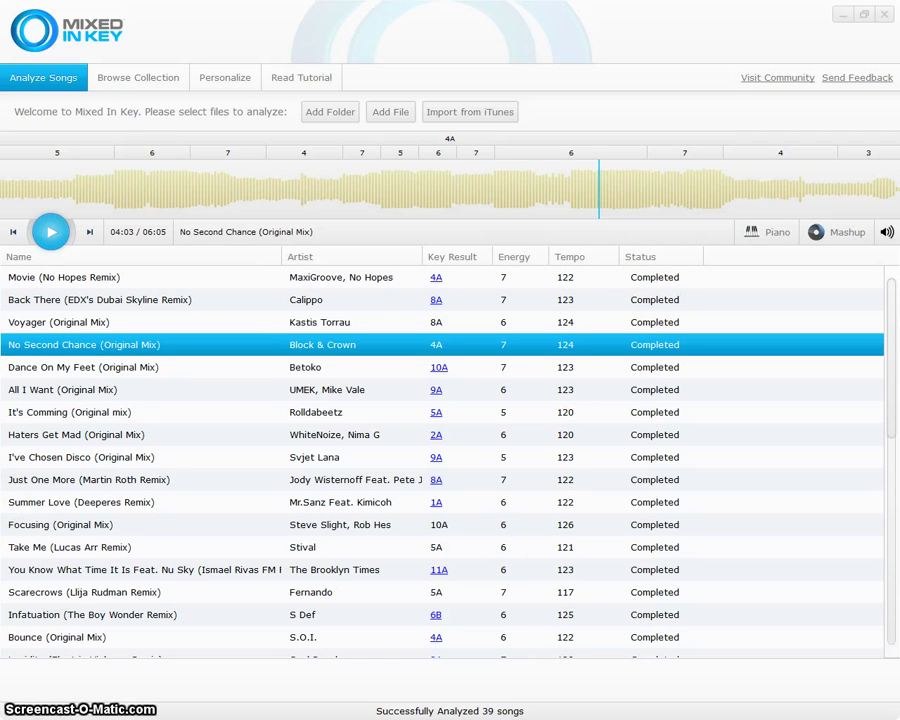
- Open the piano for the loaded song and sound the 9A and 8A minor chords against its detected key
left_click(759, 233)
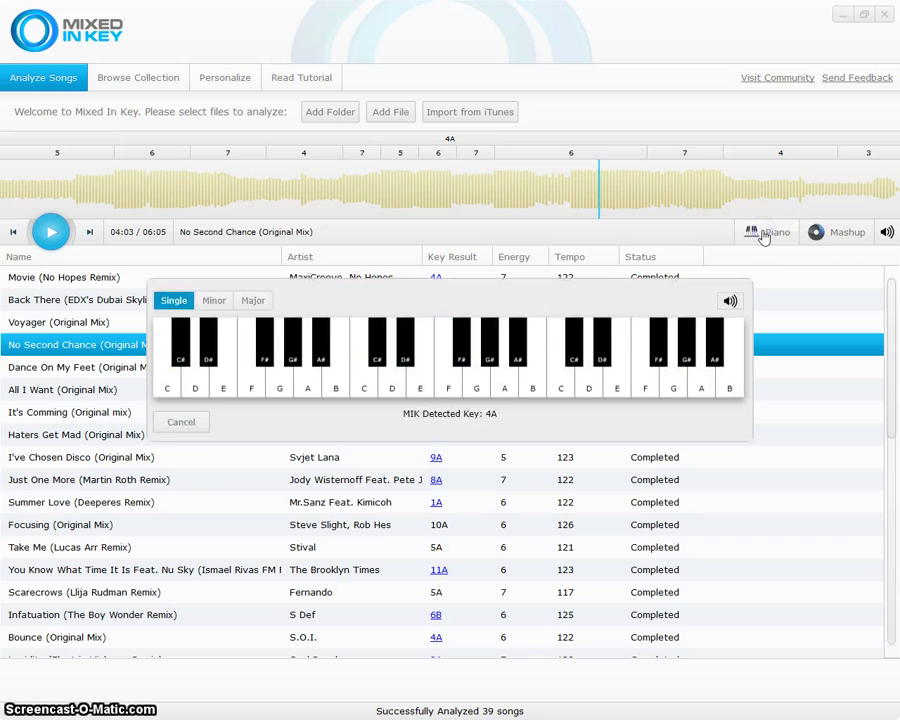
left_click(214, 300)
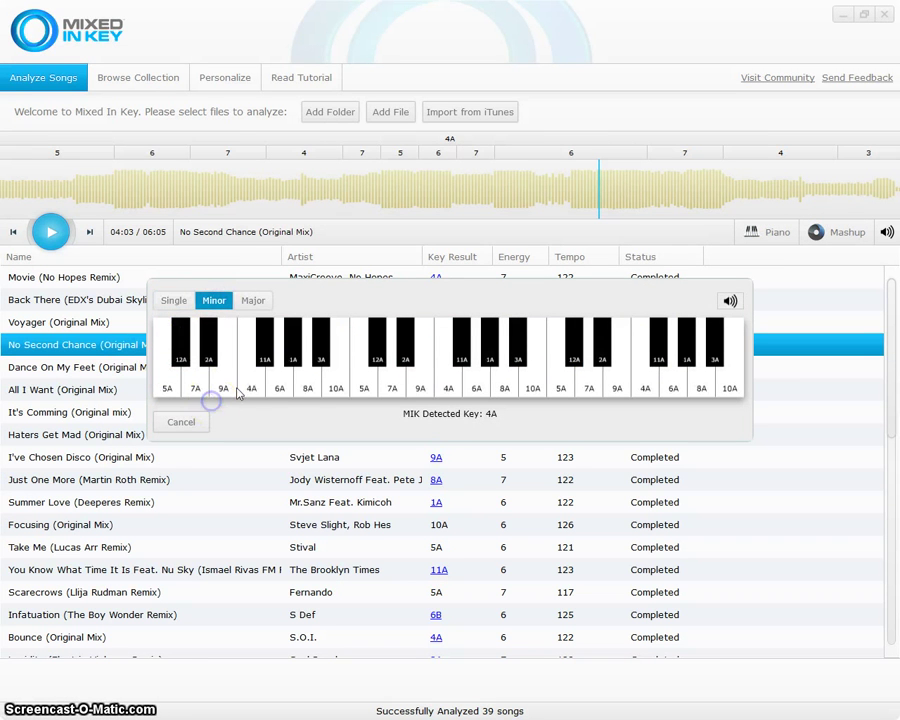
left_click(225, 386)
left_click(303, 384)
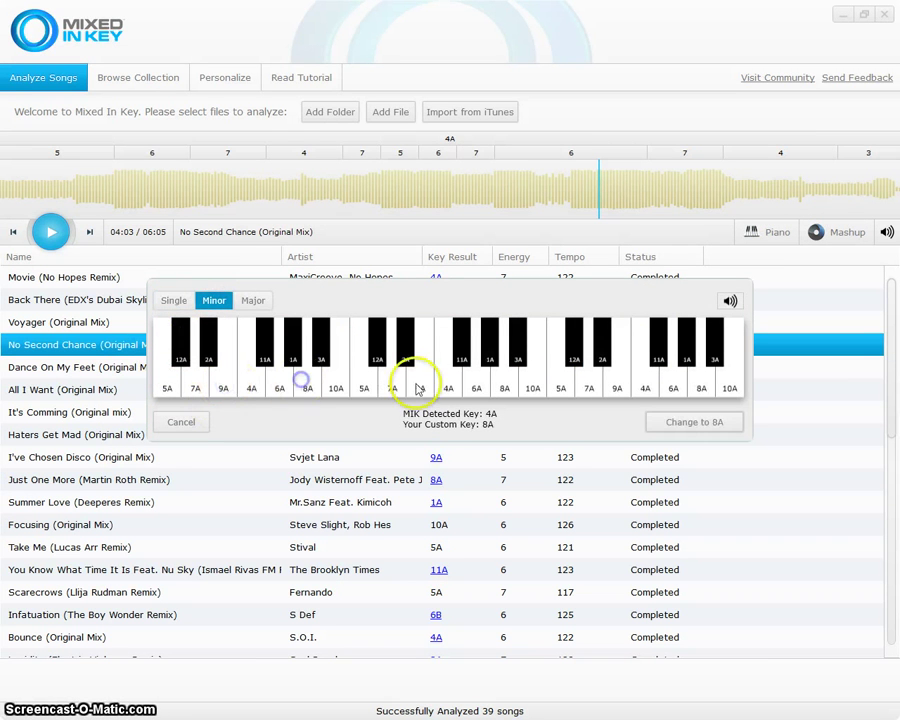
- Switch the piano to major chords and sound several across the keyboard, ending on 11B
left_click(252, 300)
left_click(242, 375)
left_click(404, 386)
left_click(496, 386)
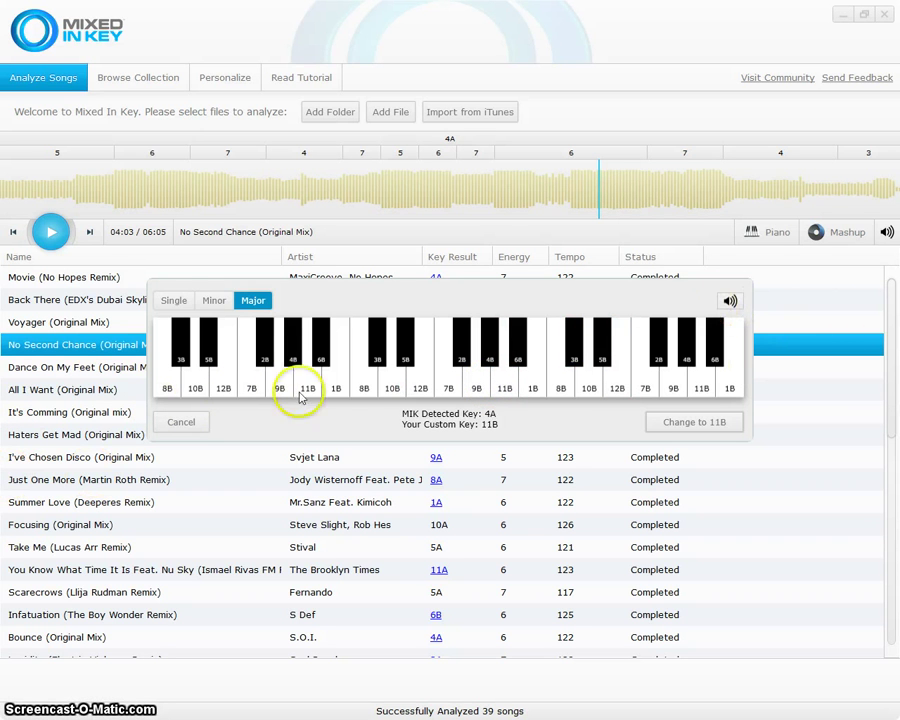
- Sound several single notes across the piano keyboard and close it without changing the song's key
left_click(174, 300)
left_click(186, 377)
left_click(340, 387)
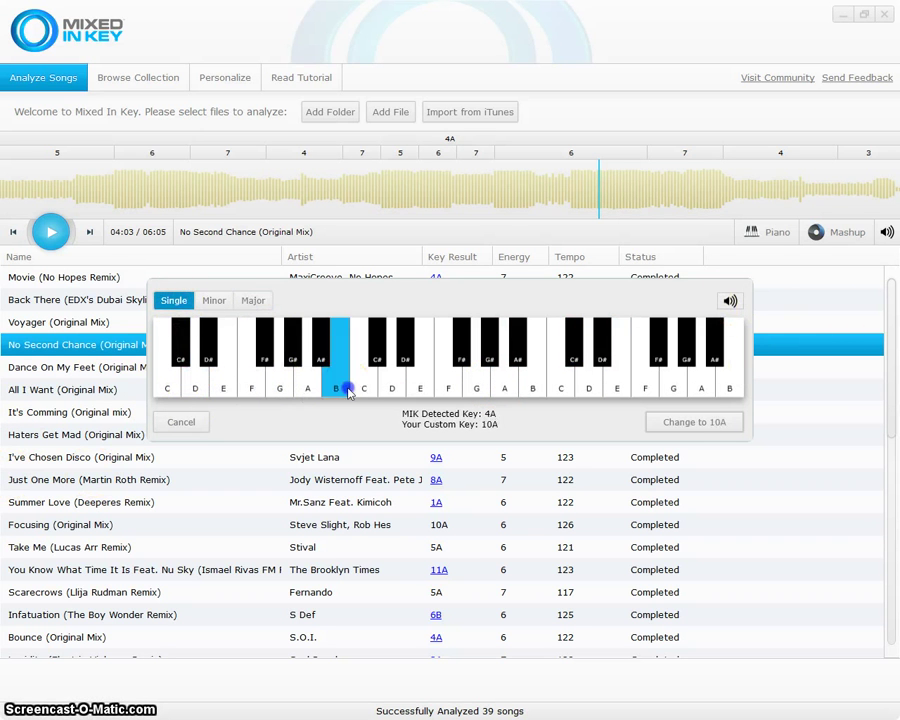
left_click(488, 388)
left_click(617, 388)
left_click(718, 386)
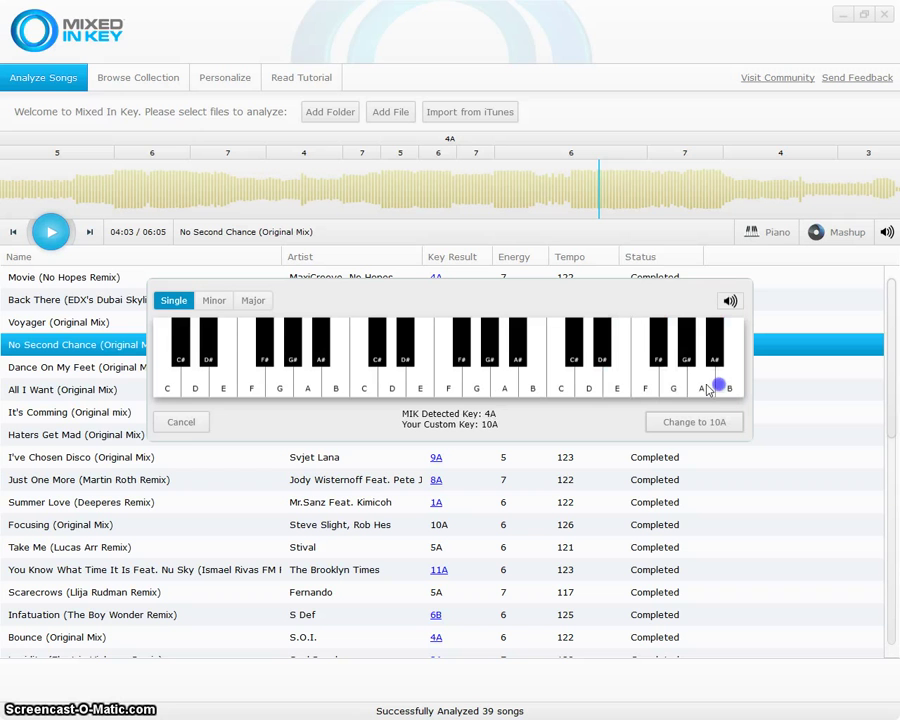
left_click(184, 421)
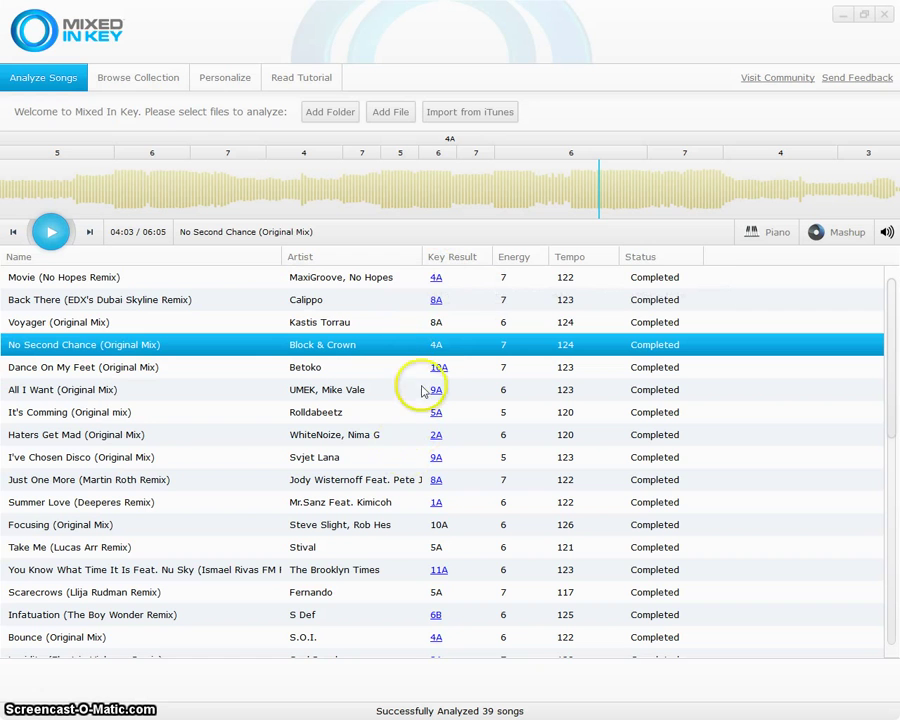
- Compare the key results of Movie (No Hopes Remix) and Voyager (Original Mix), leaving Movie selected
left_click(438, 280)
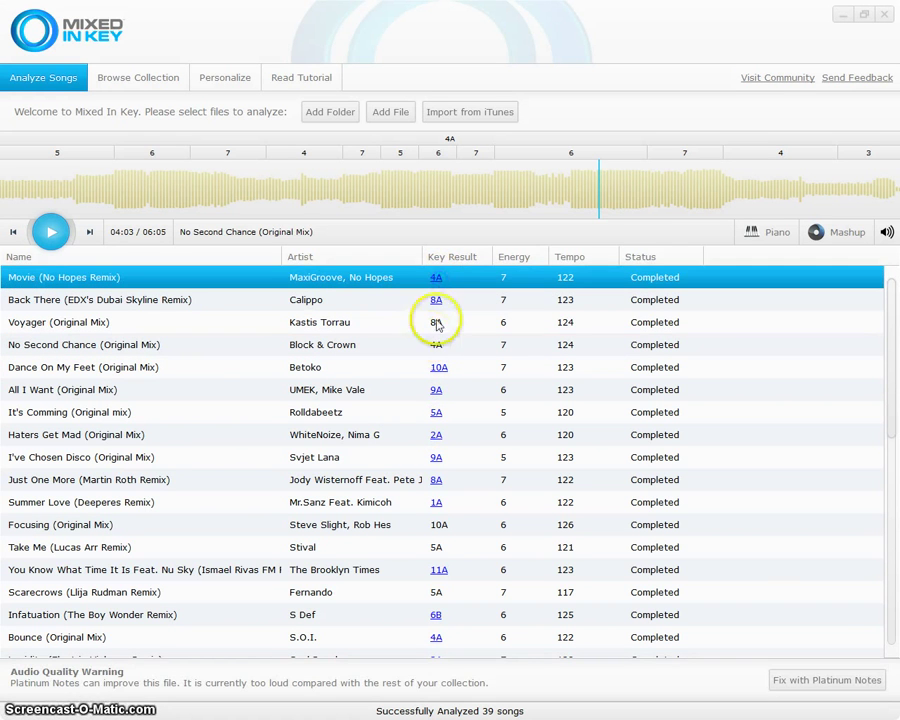
left_click(436, 324)
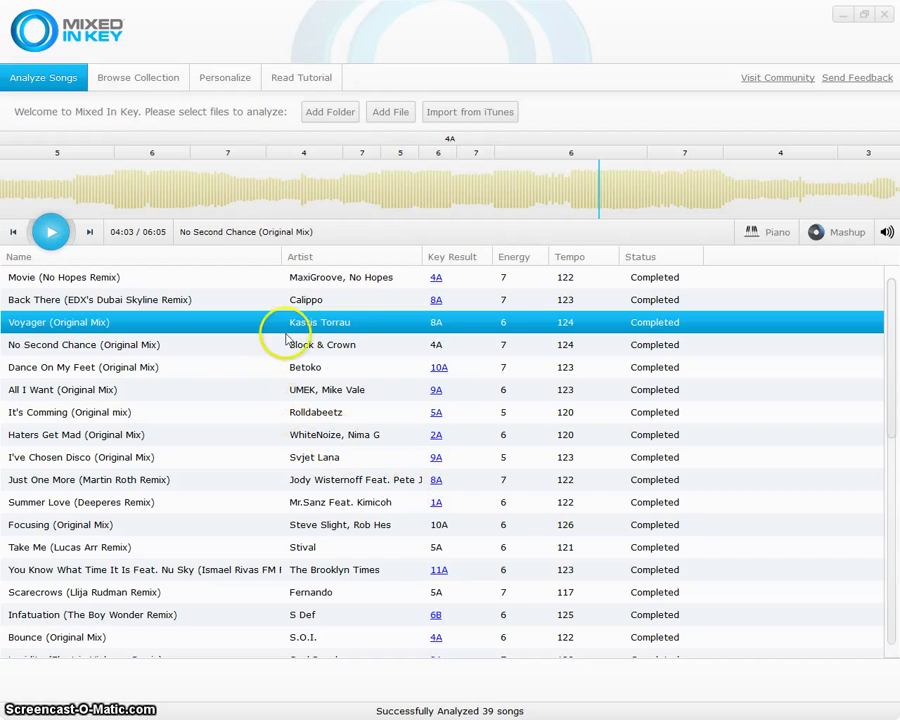
left_click(437, 280)
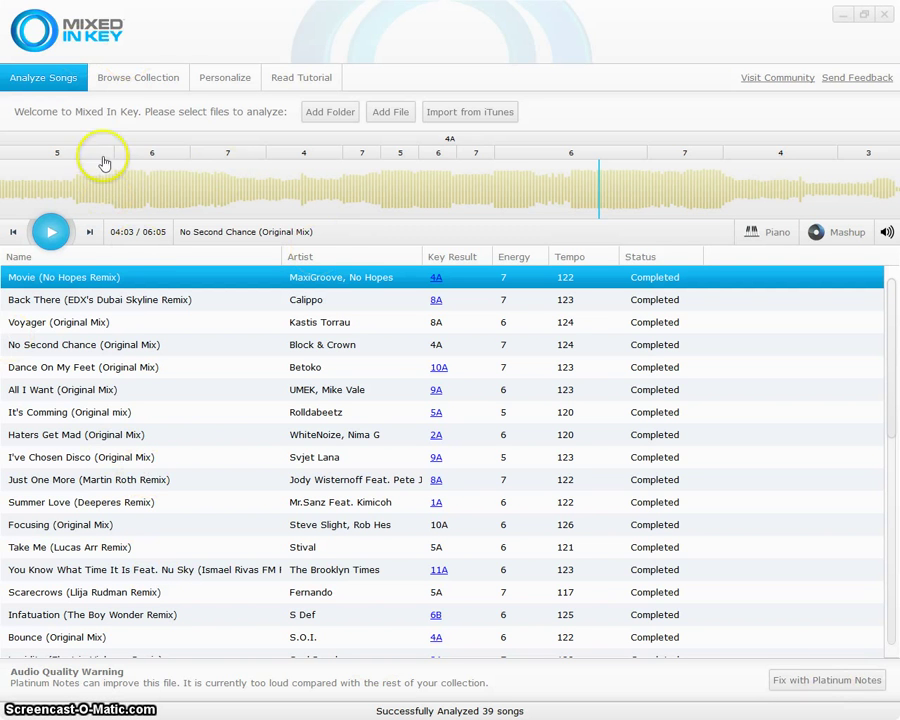
- Switch from the analysis list to browsing the song collection with the key wheel
left_click(137, 80)
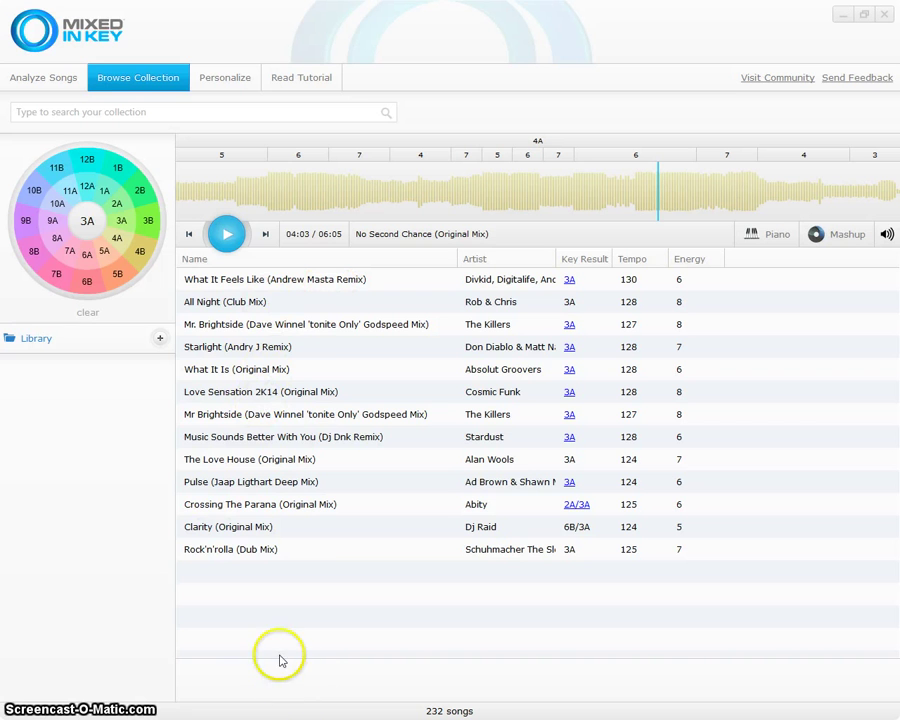
left_click(37, 77)
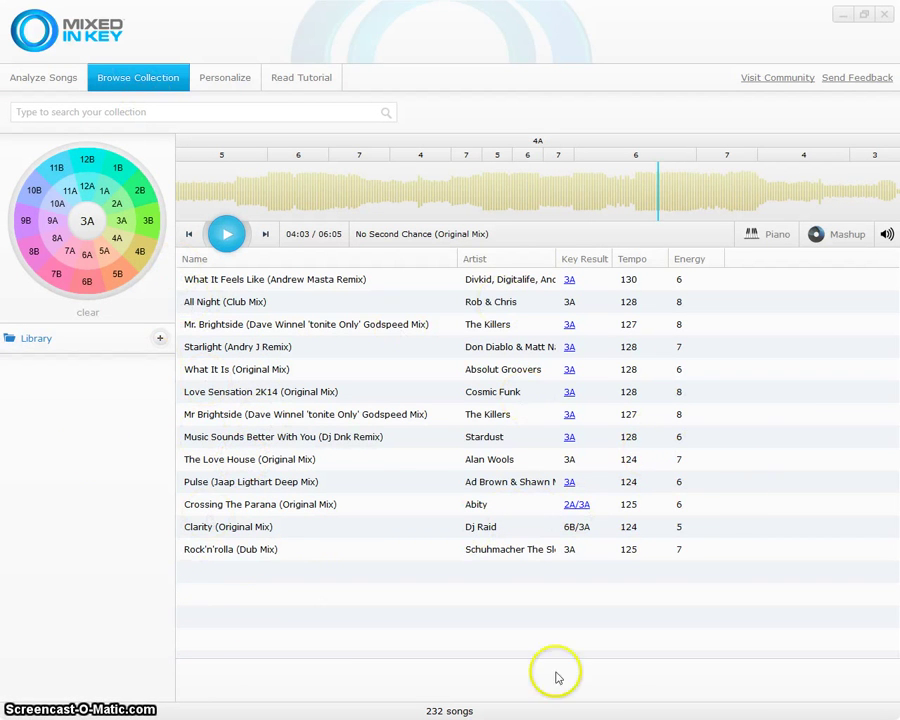
left_click(249, 627)
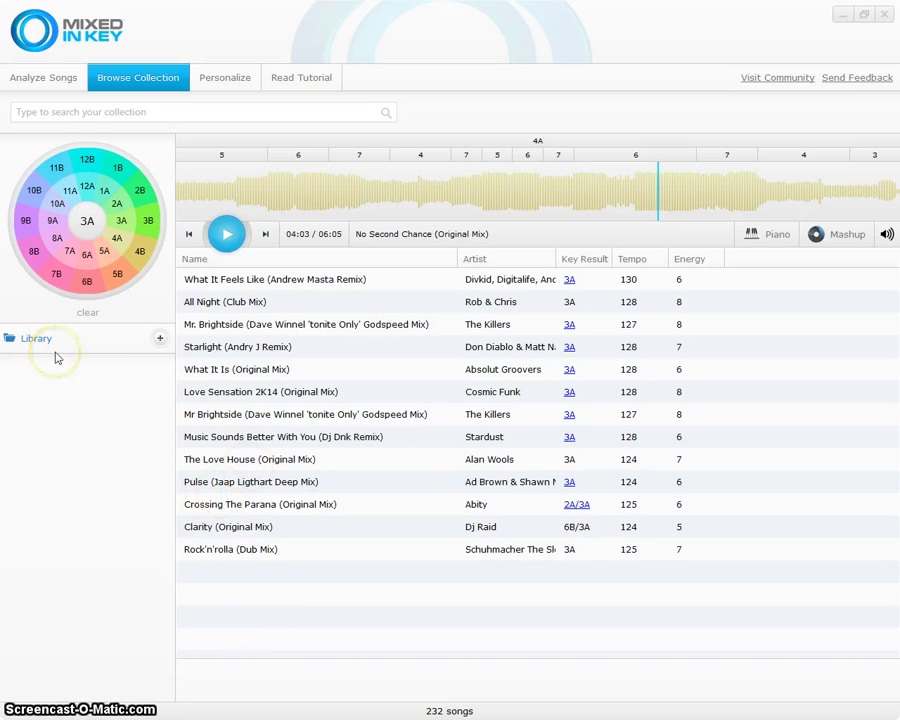
left_click(534, 212)
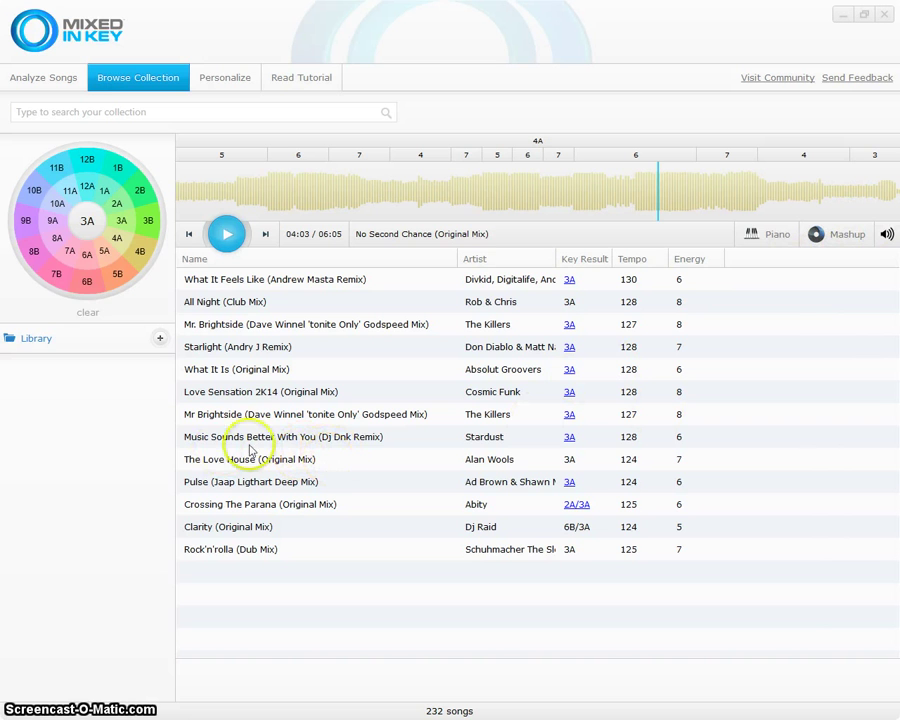
- Filter the collection by the keys 7A, 8A, 2A and 2B in turn, finishing on 2A
left_click(71, 252)
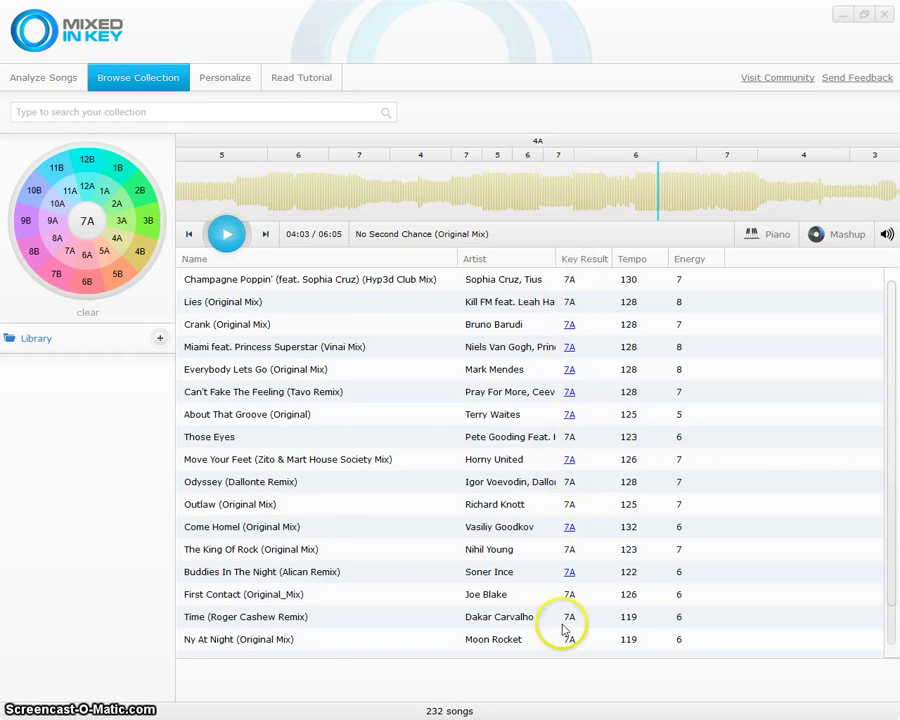
left_click(57, 238)
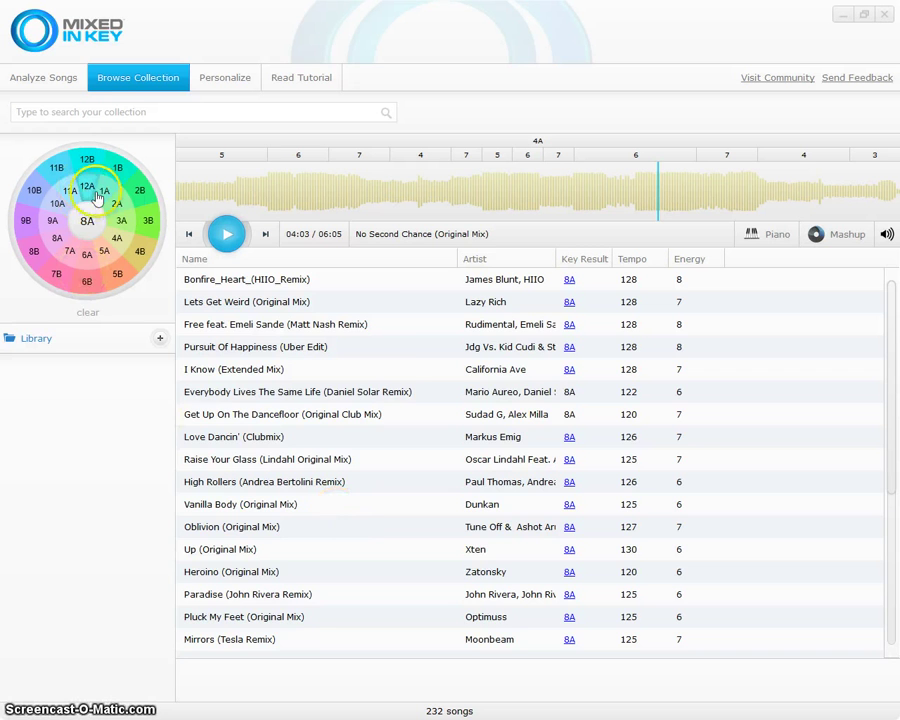
left_click(117, 205)
left_click(136, 199)
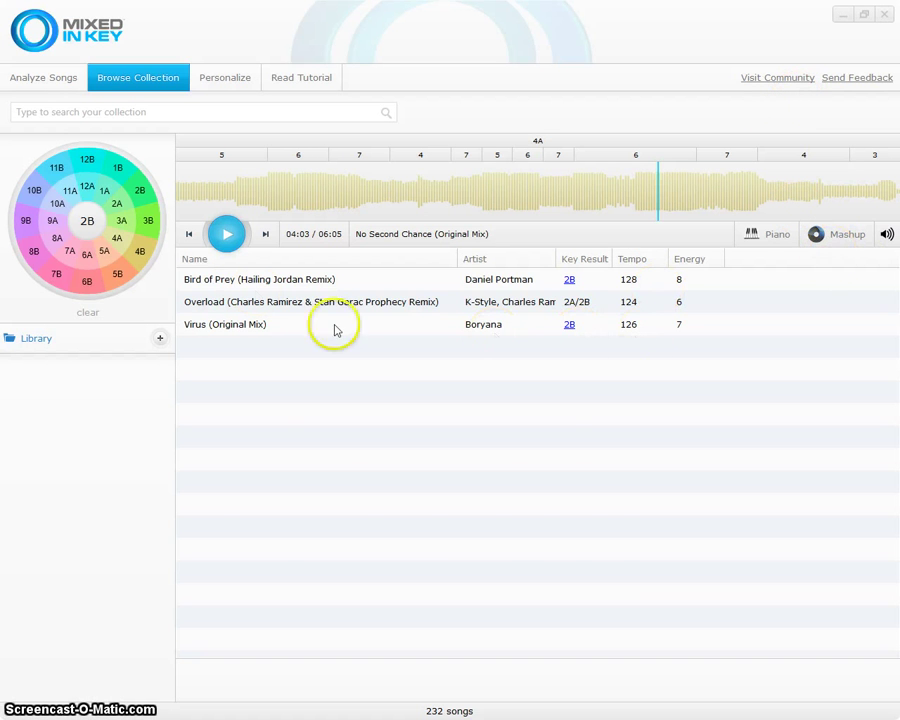
left_click(115, 205)
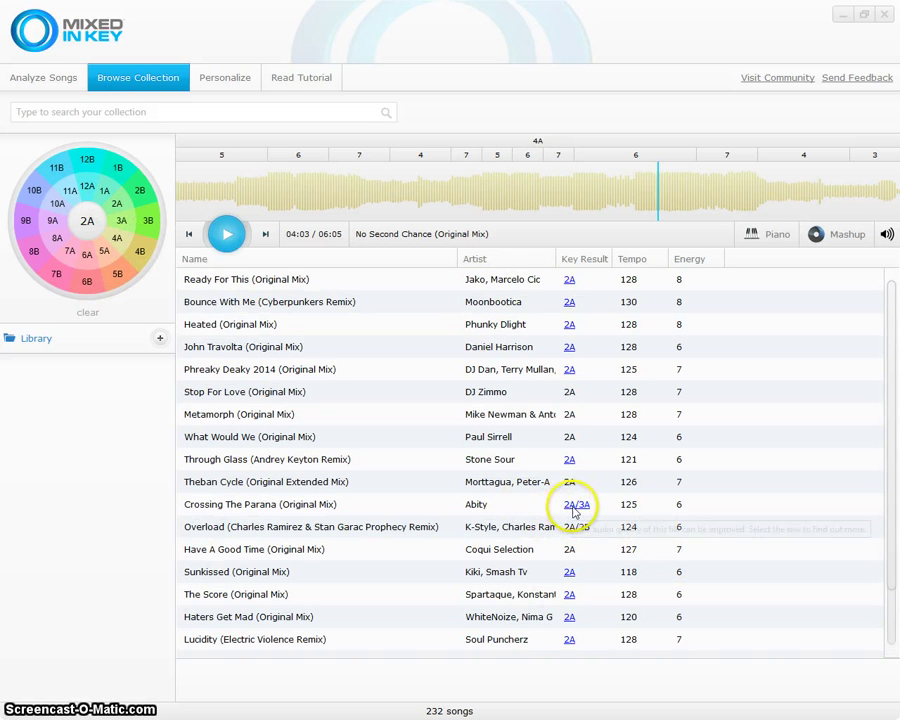
- Load Crossing The Parana (Original Mix) from the collection and play it from about 1:45, just before its first 3A section
left_click(195, 505)
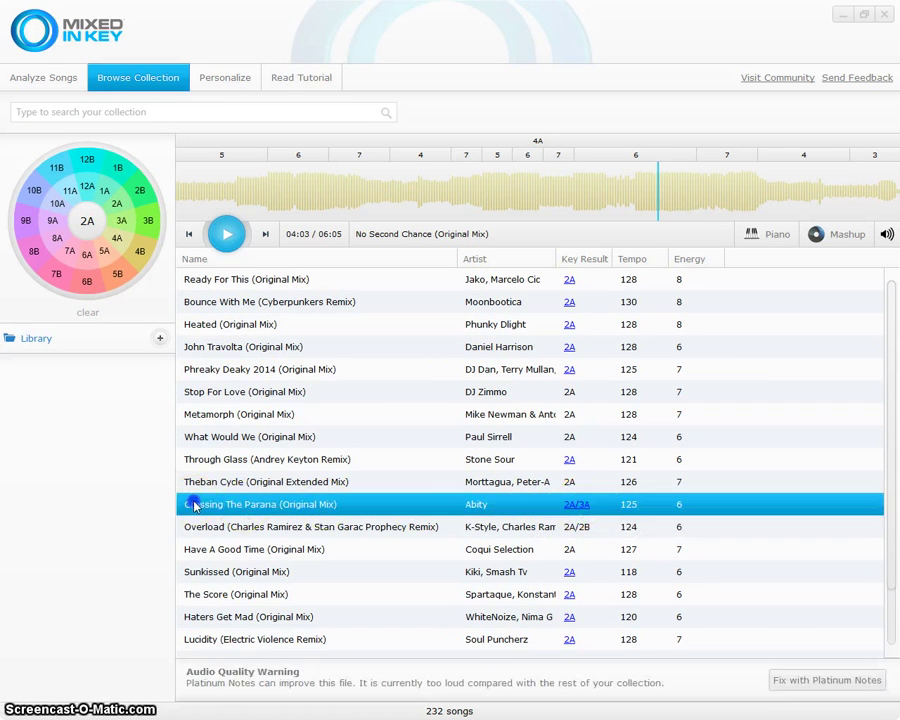
left_click_drag(268, 505, 368, 183)
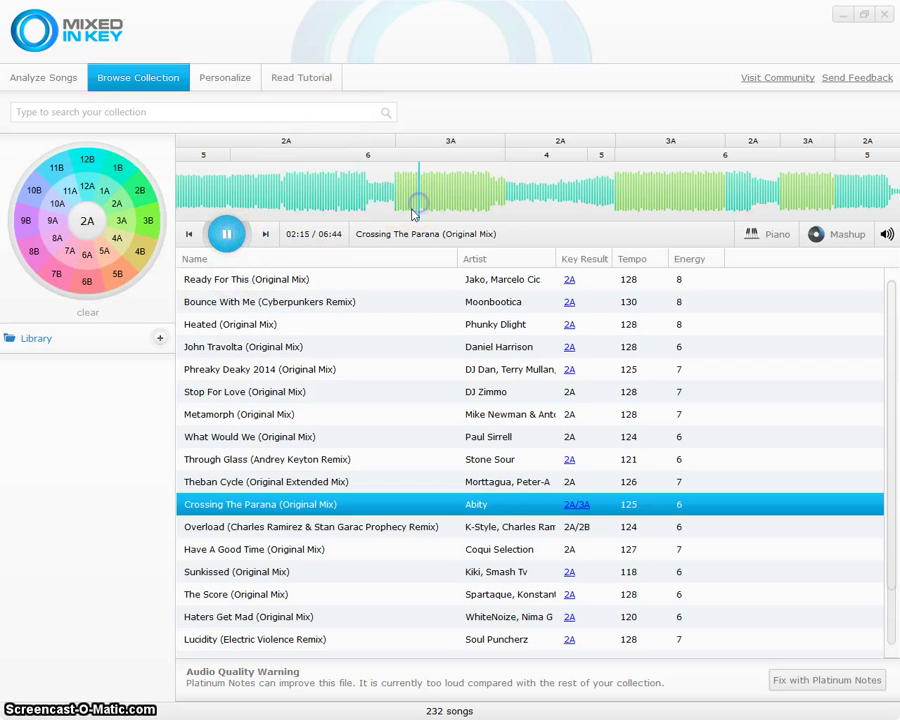
left_click(229, 233)
left_click(366, 195)
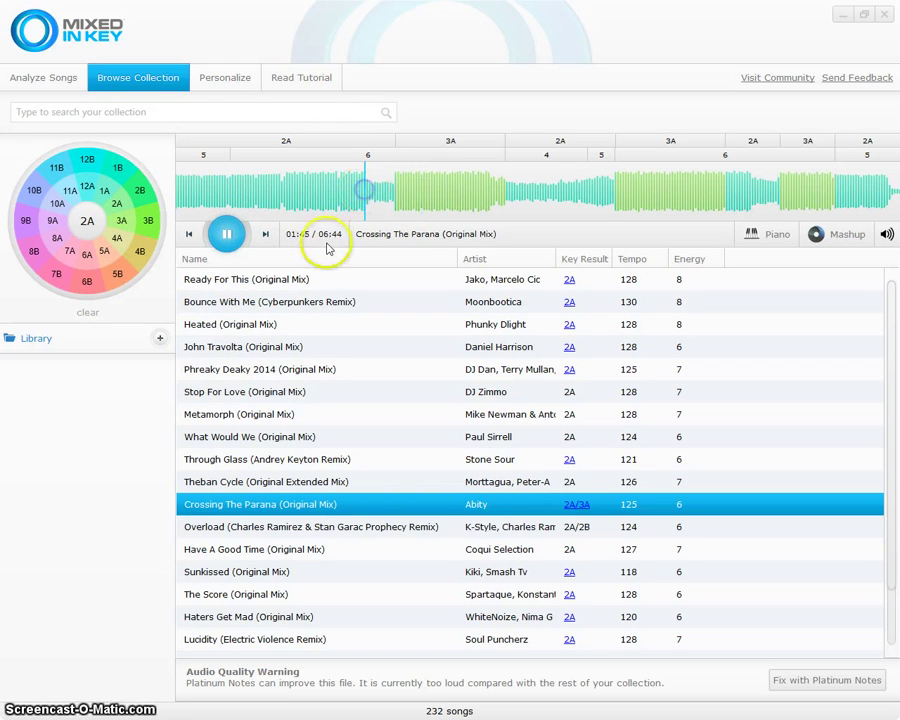
- Read the DJ software connection instructions for Ableton Live, iTunes, Pioneer Rekordbox and Traktor in the personalization settings
left_click(237, 78)
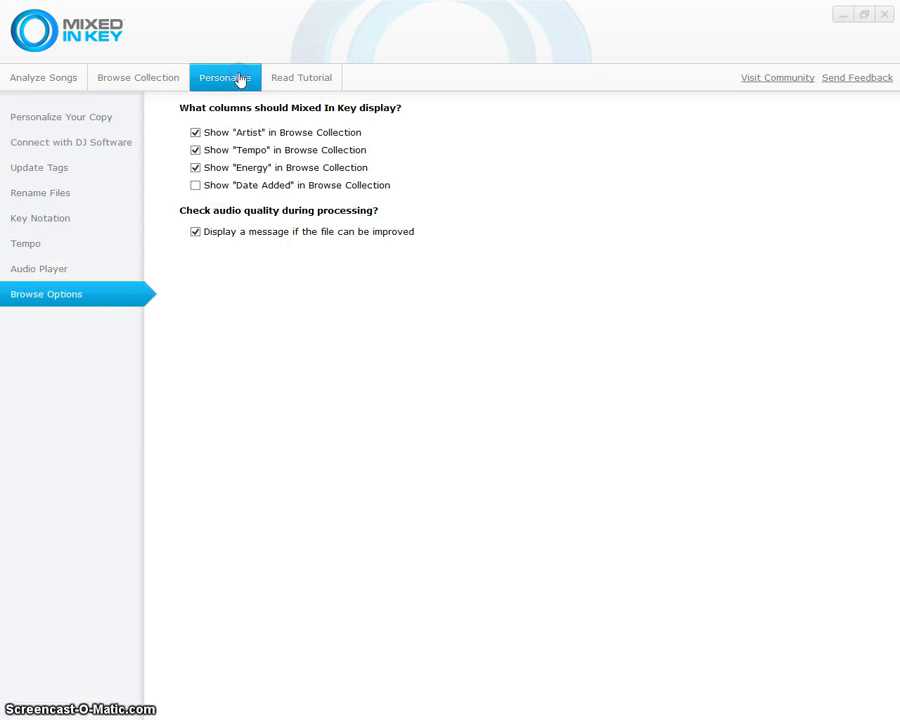
left_click(52, 141)
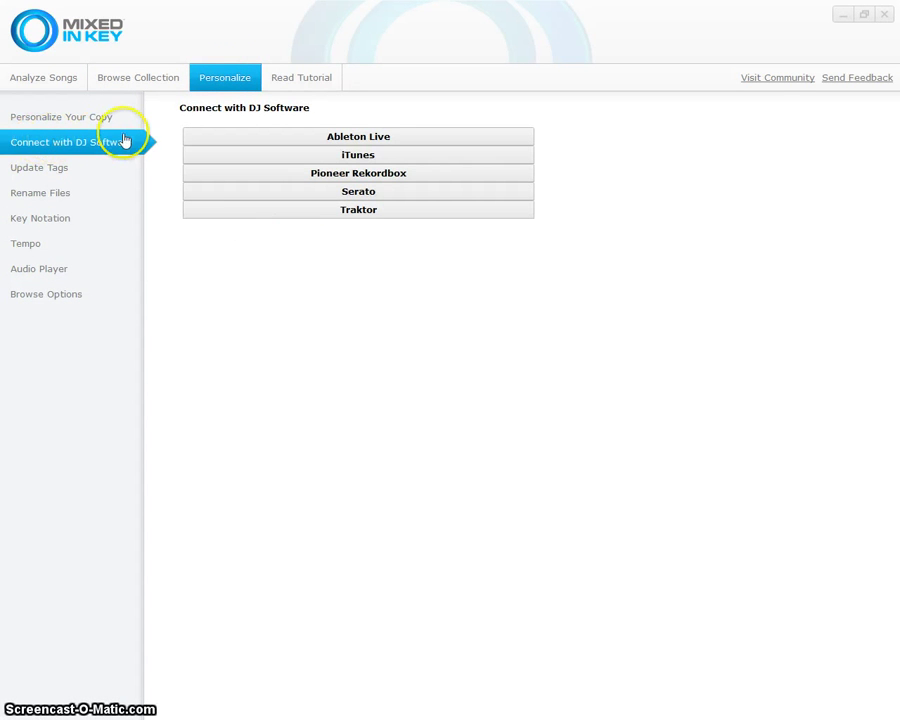
left_click(360, 135)
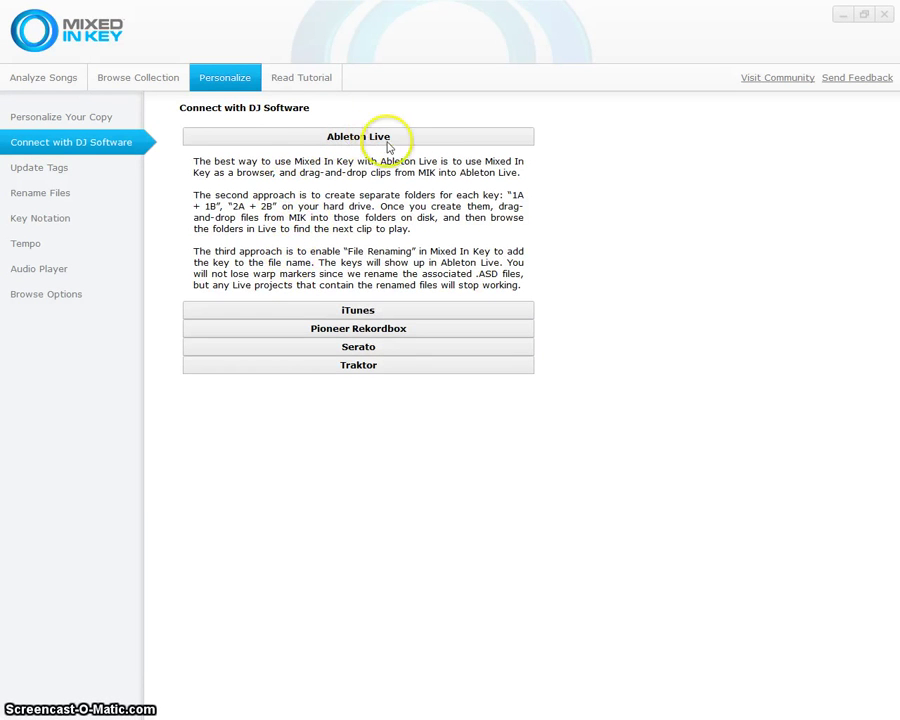
left_click(349, 313)
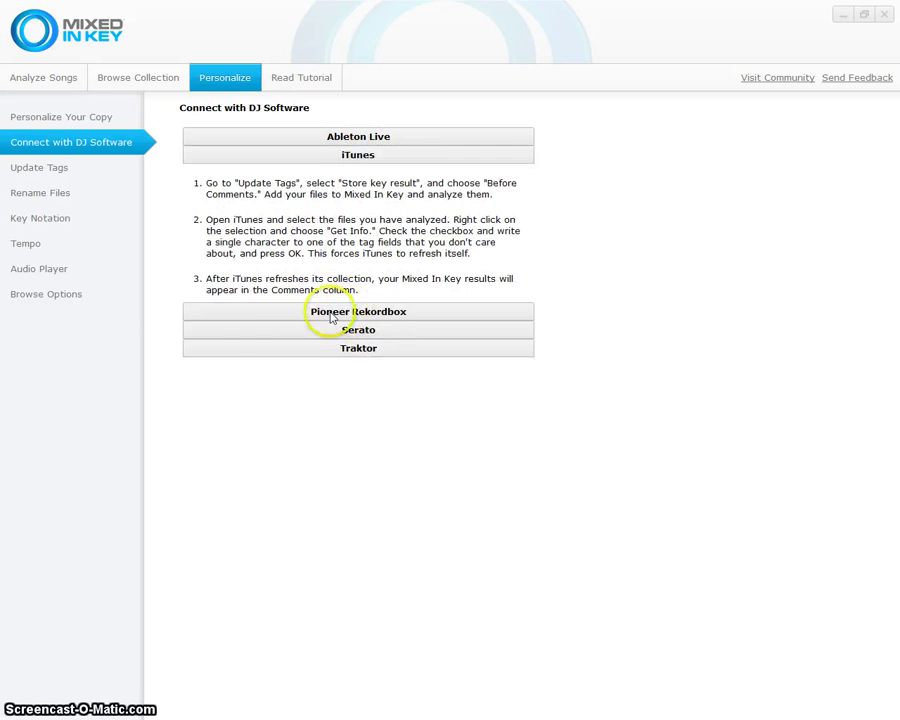
left_click(368, 311)
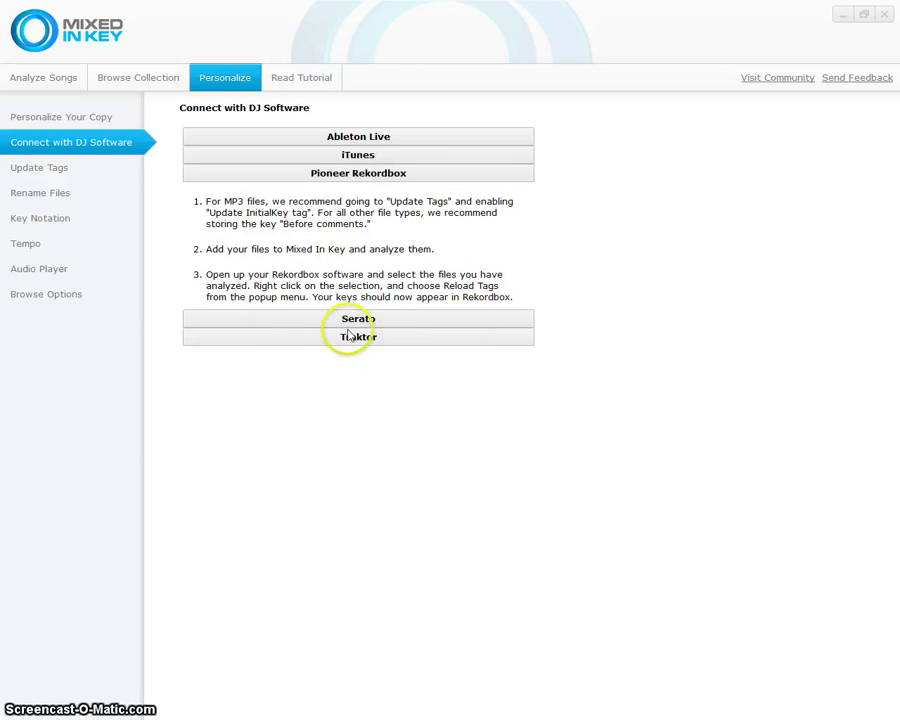
left_click(354, 337)
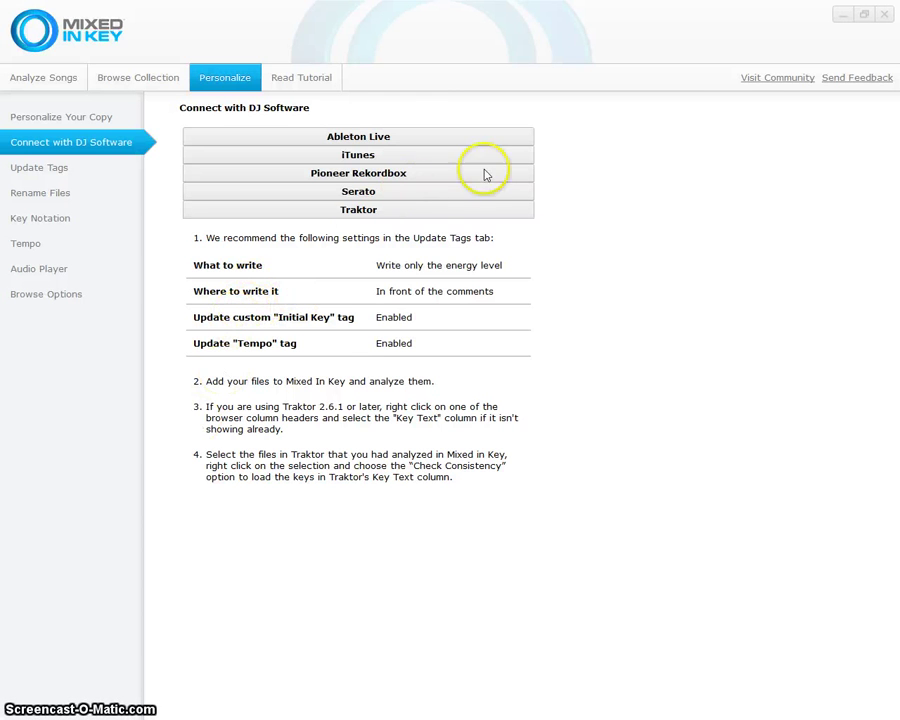
left_click(360, 212)
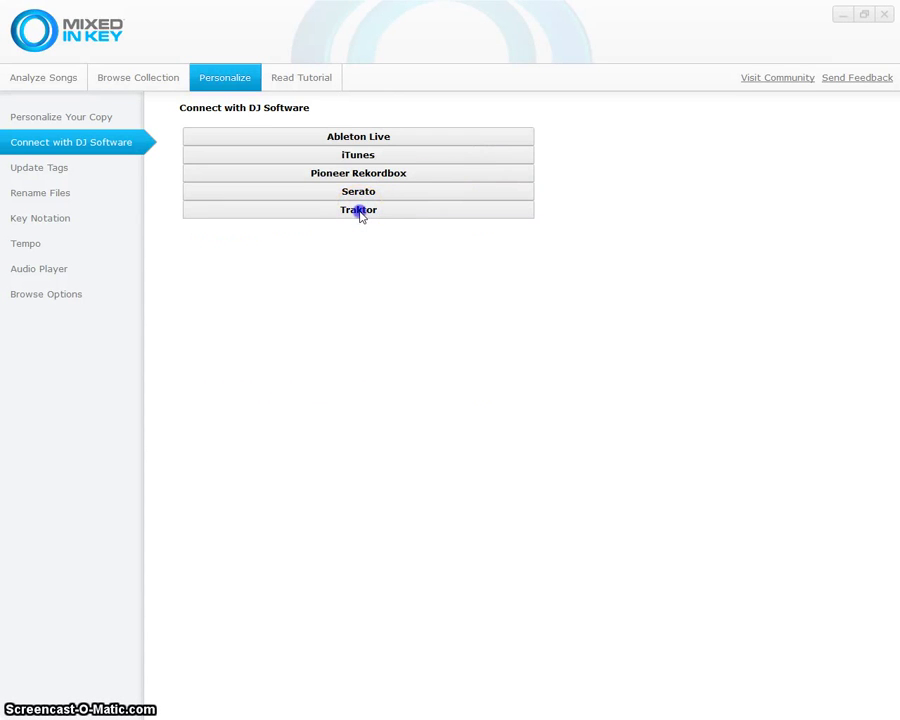
- Review the tag update settings for common and custom tags, checking them against the analyzed songs list
left_click(57, 168)
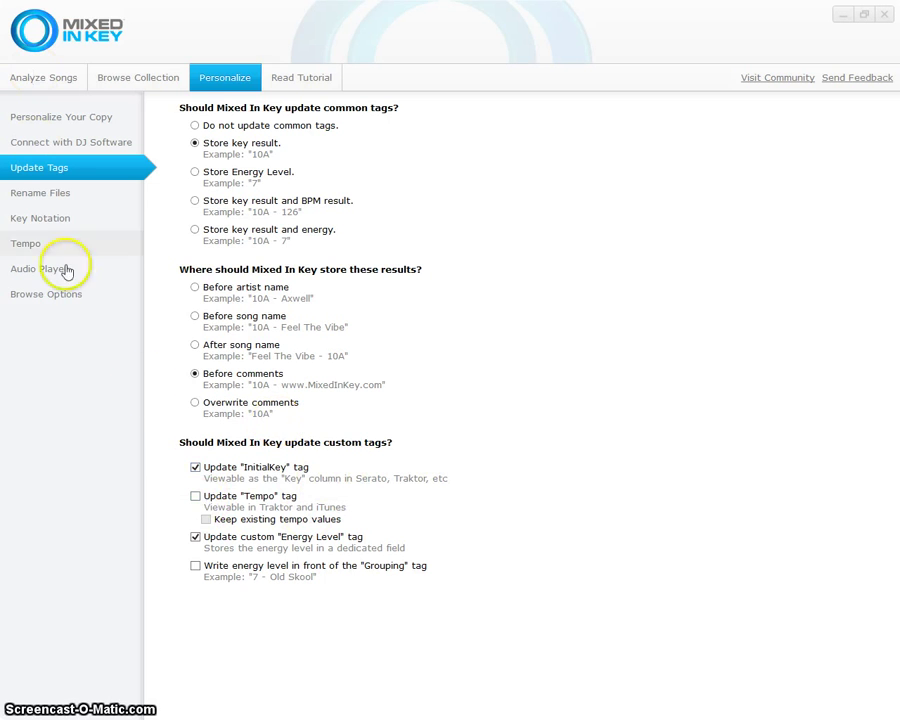
left_click(196, 468)
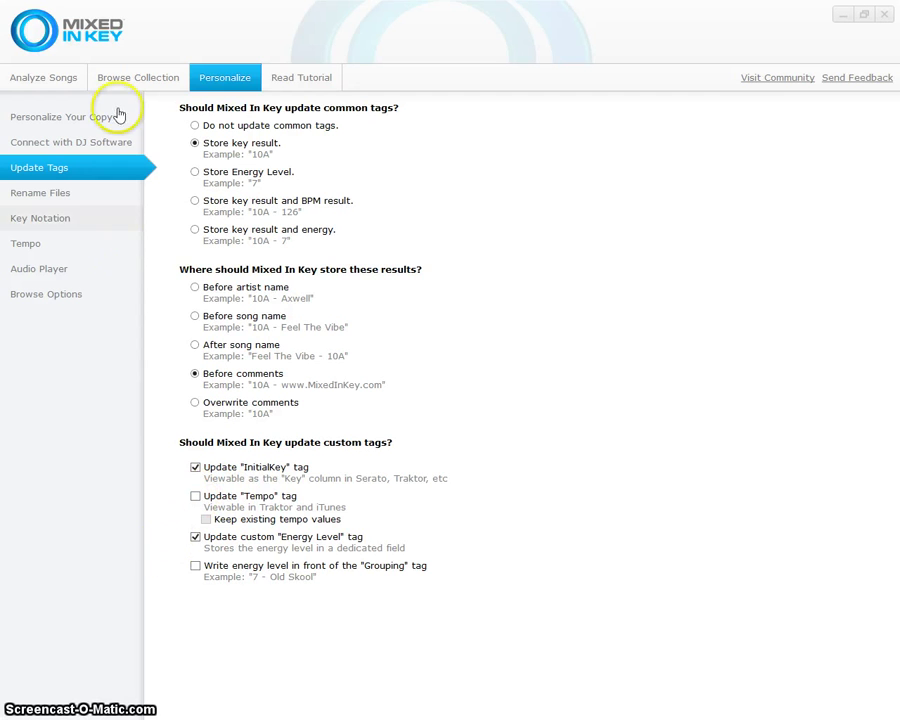
left_click(56, 78)
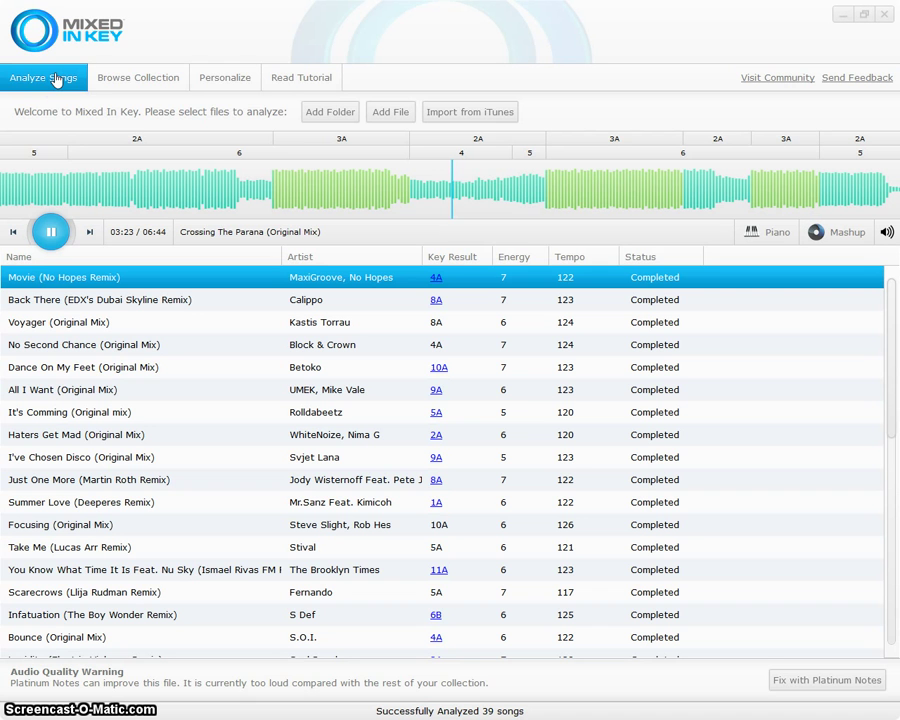
left_click(227, 80)
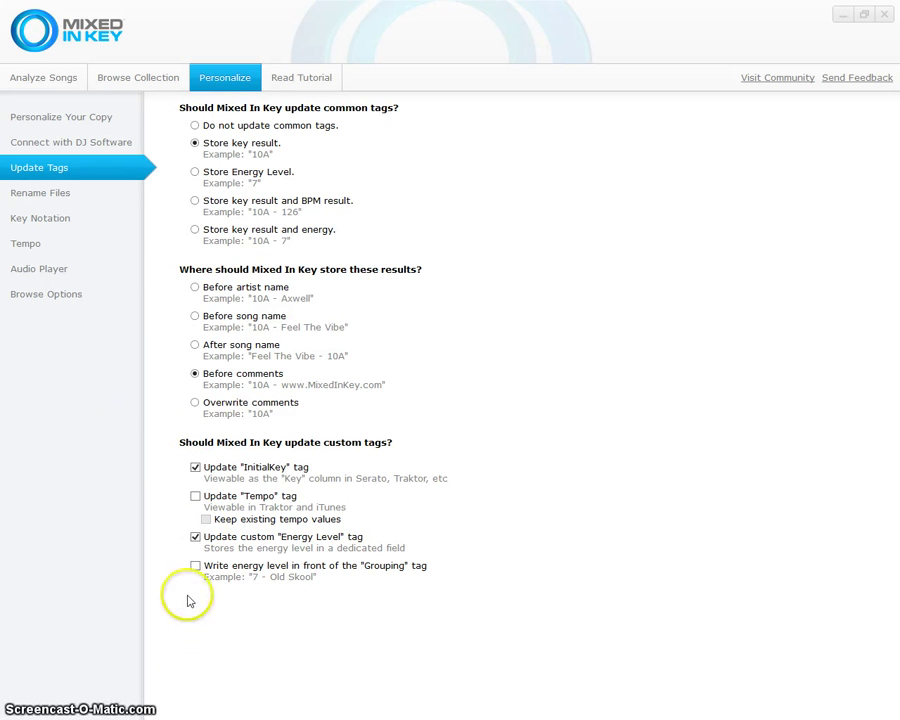
- Review the settings for renaming files after processing and for the key notation format
left_click(29, 199)
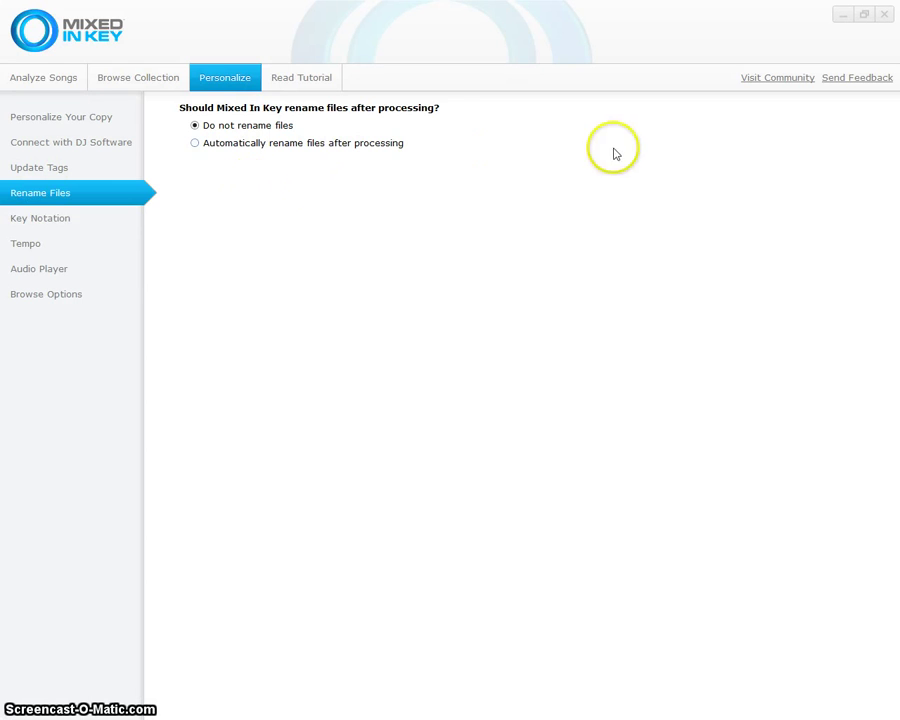
left_click(44, 228)
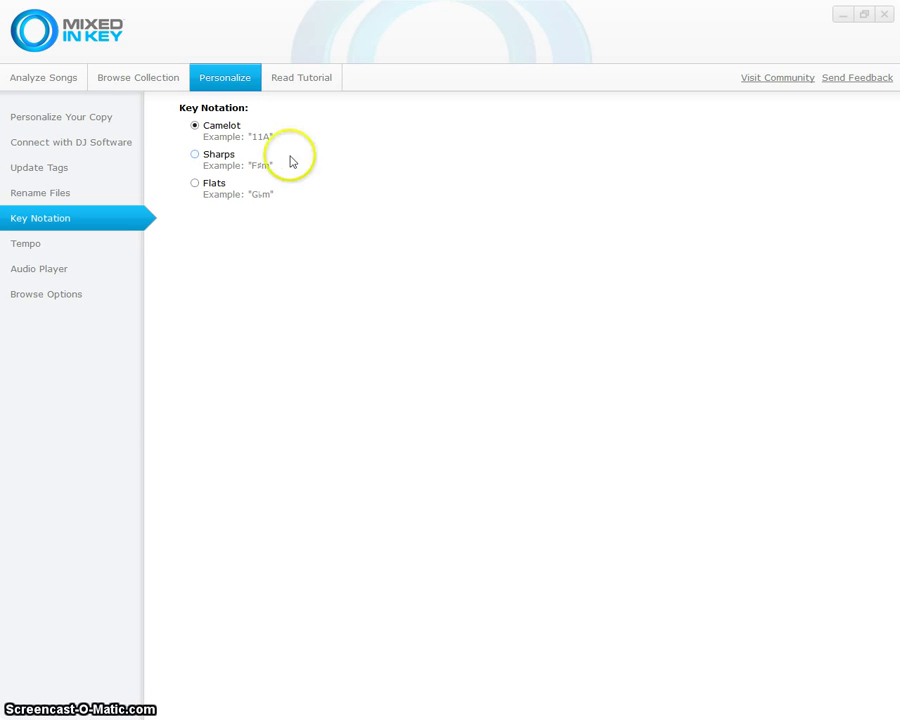
- Review the tempo settings for decimal places and the low and high limits of the displayed tempo range
left_click(27, 246)
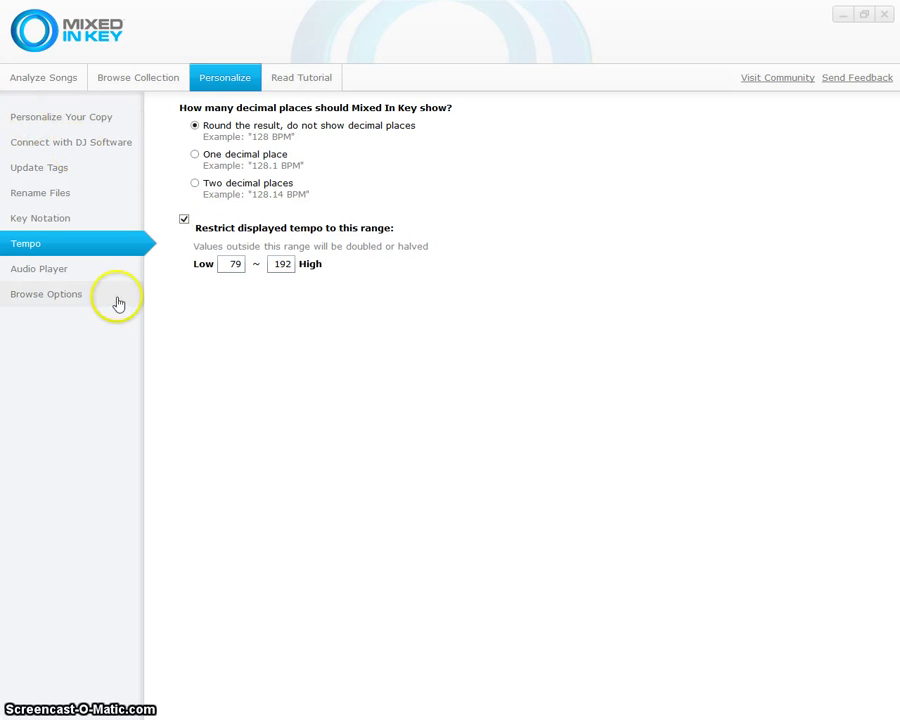
left_click(278, 263)
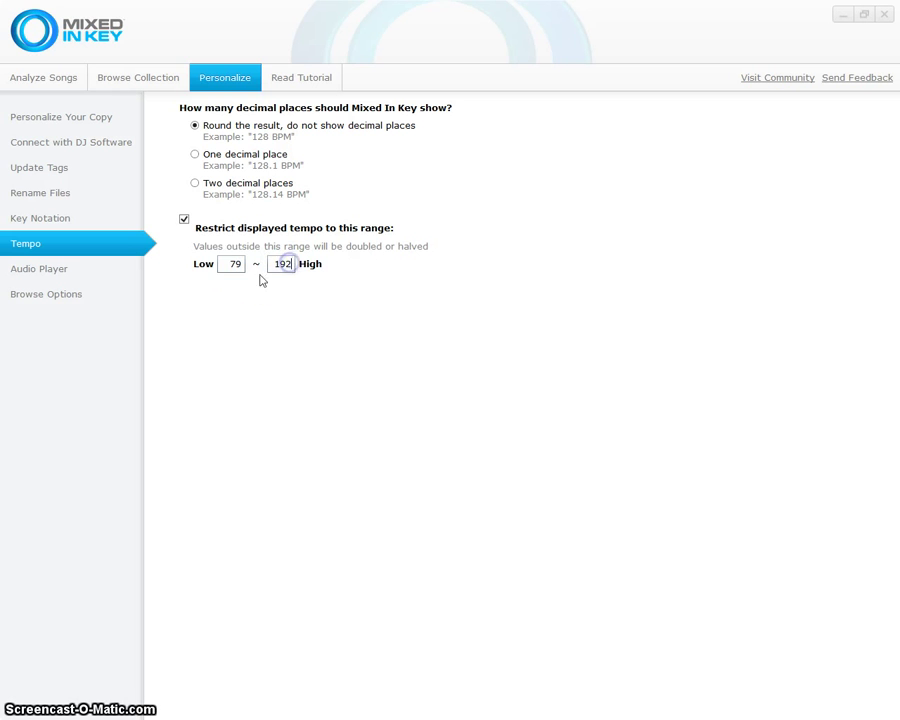
left_click(231, 263)
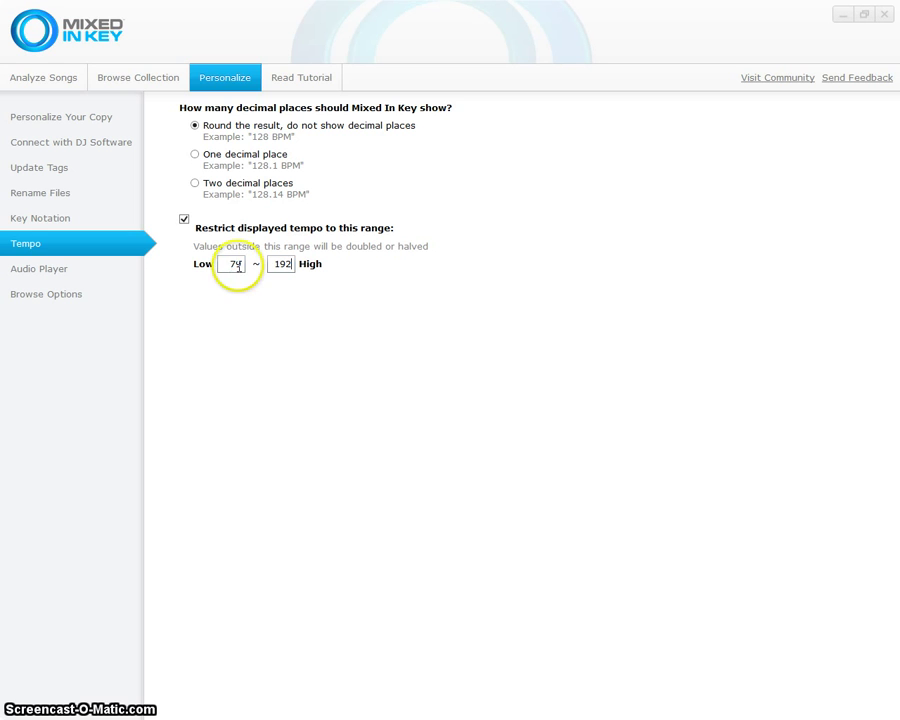
key("Tab")
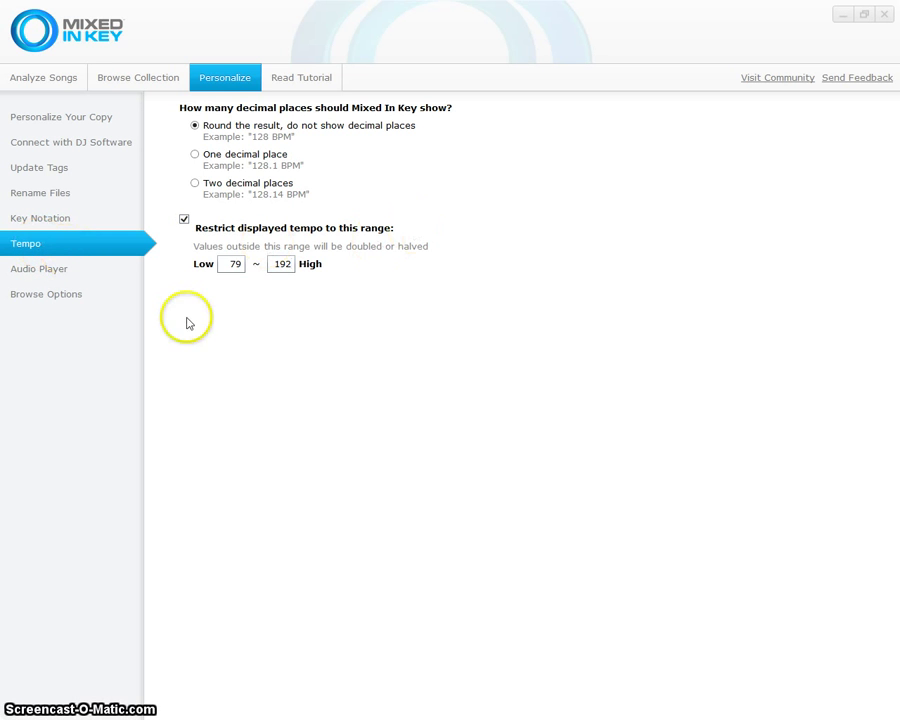
left_click(233, 263)
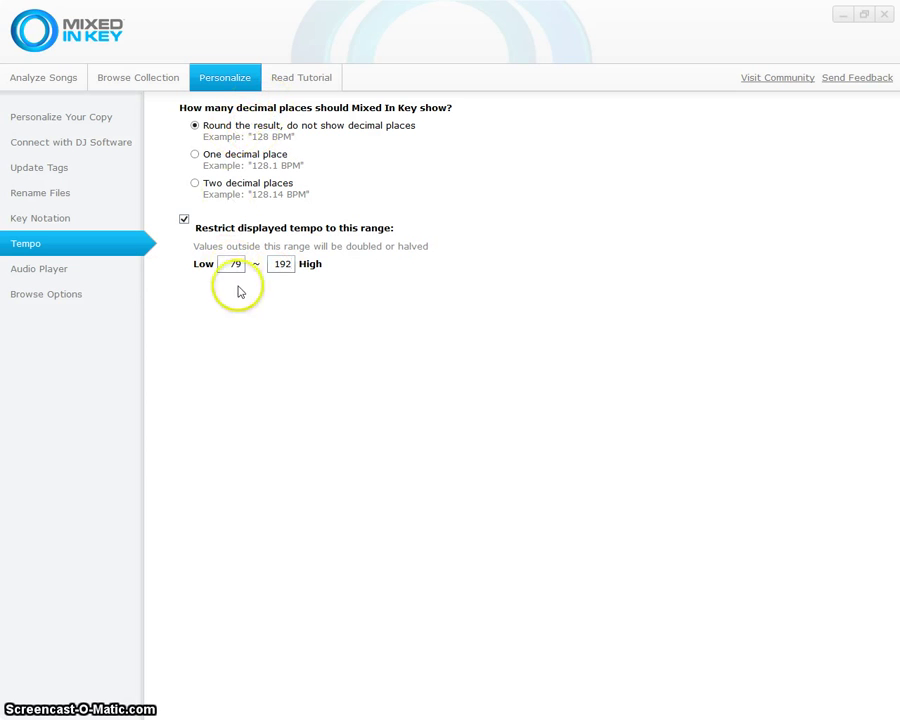
- Review the audio player's automatic playback and player options, checking them against the player in the song collection
left_click(44, 271)
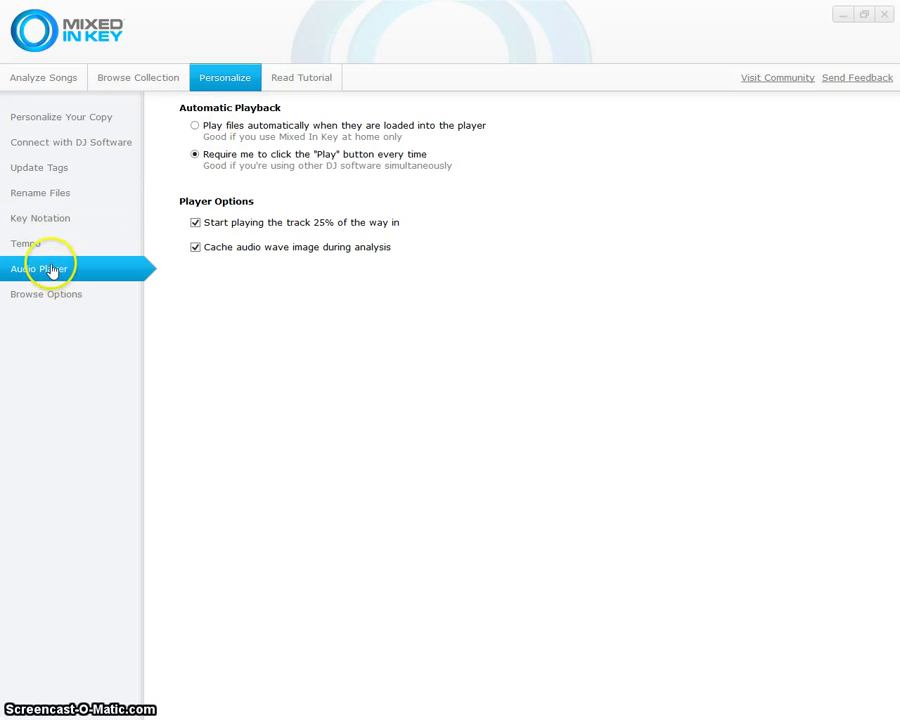
left_click(141, 79)
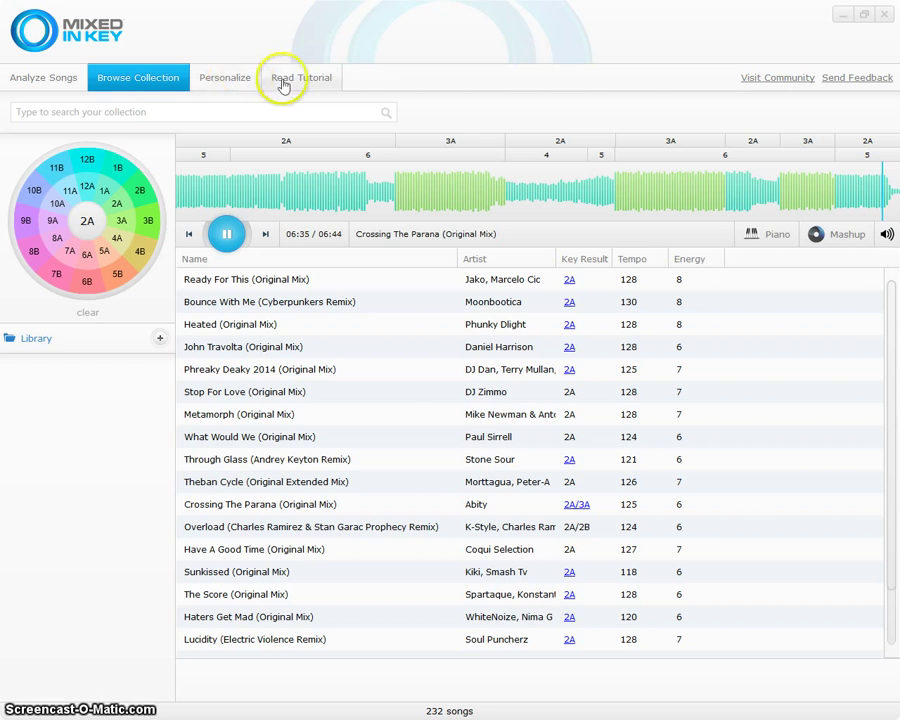
left_click(226, 80)
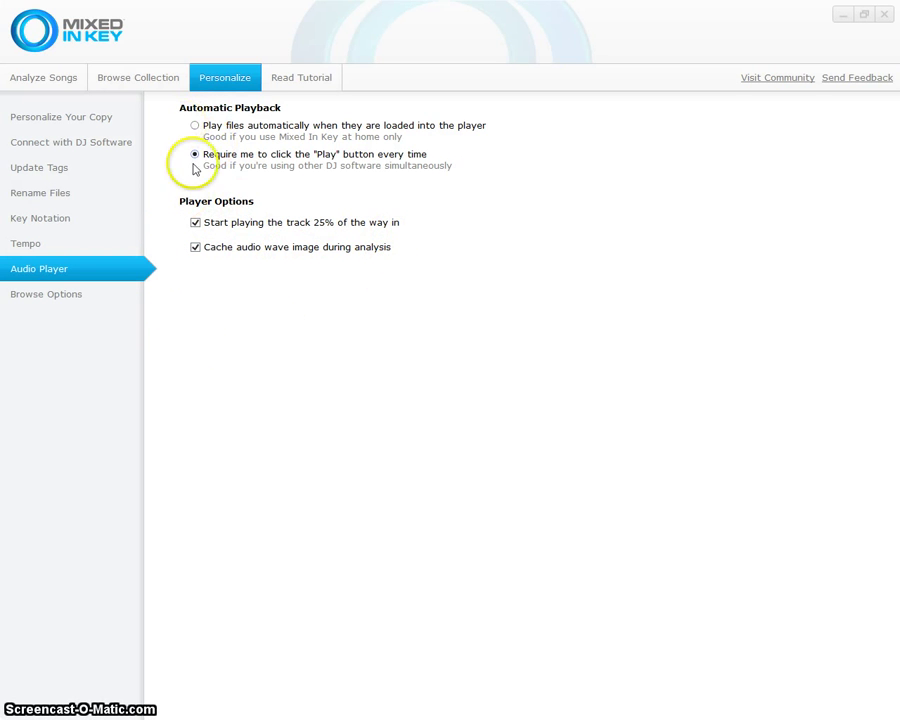
- Review the browse options for collection columns and audio quality checks, comparing them with the analyzed songs list
left_click(44, 297)
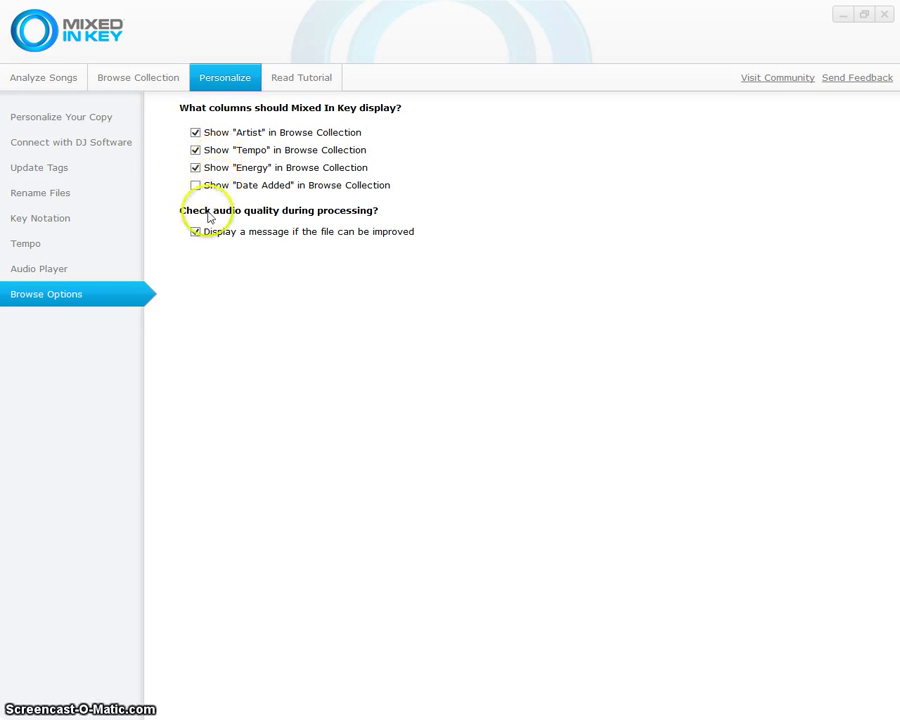
left_click(28, 82)
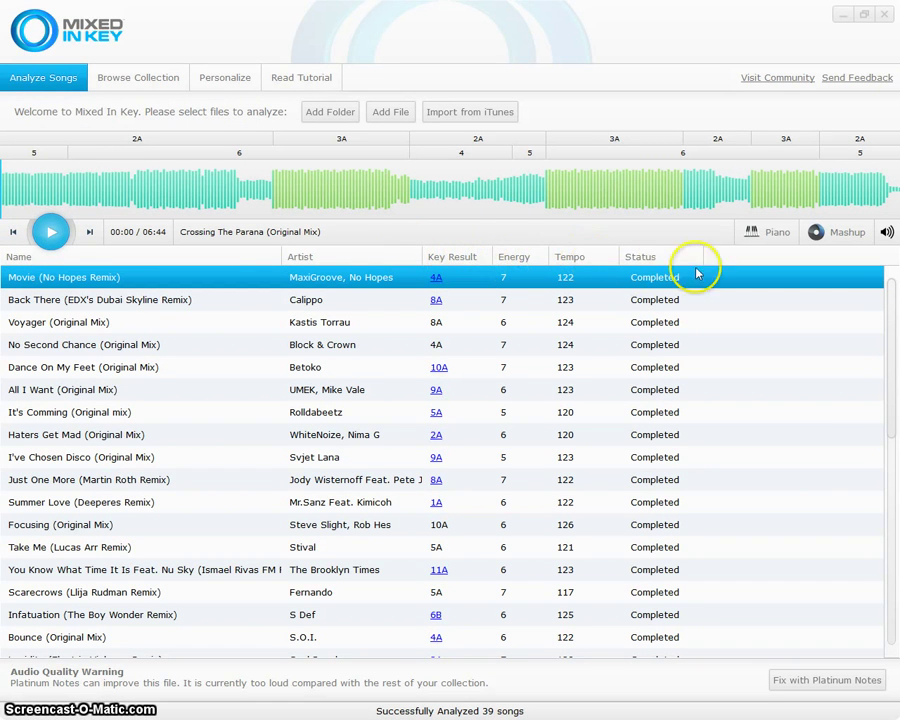
left_click(301, 79)
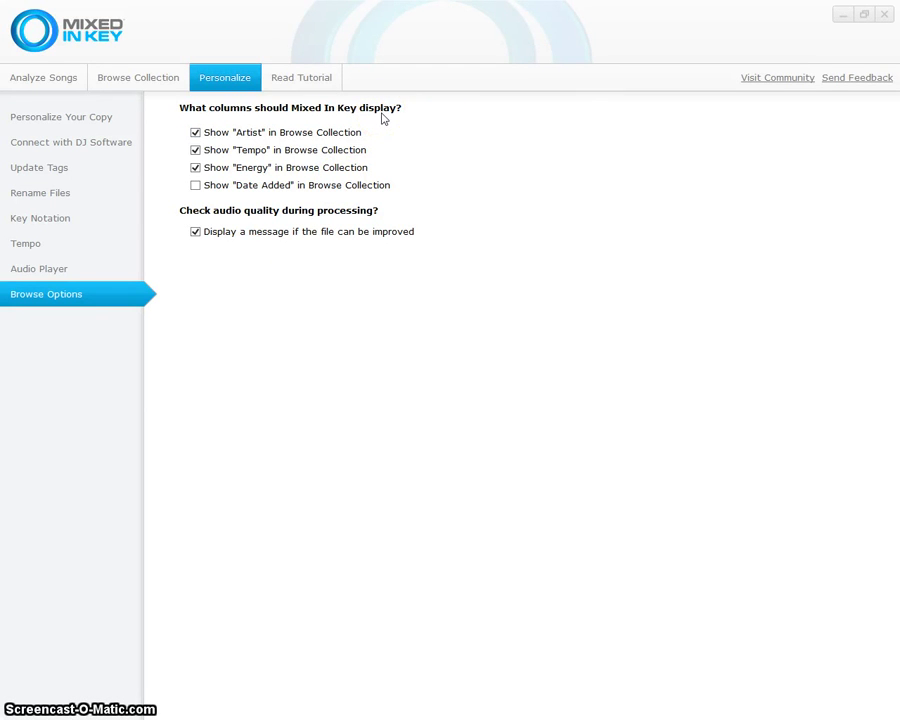
- Read the built-in tutorial on harmonic mixing and the Camelot Easymix Wheel, ending back at its beginning
left_click(288, 86)
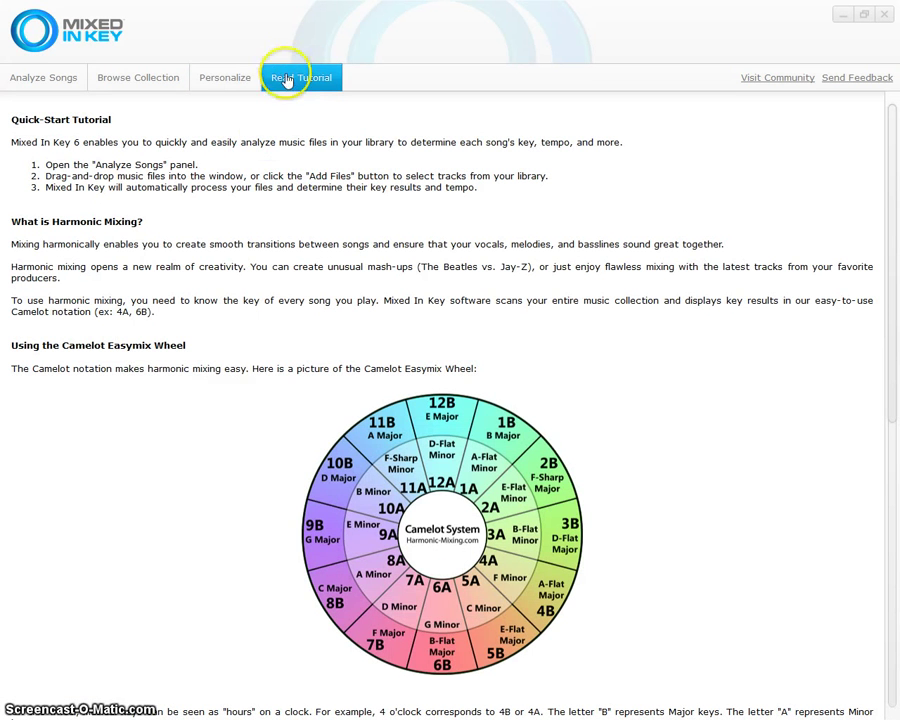
scroll(410, 276, "down", 6)
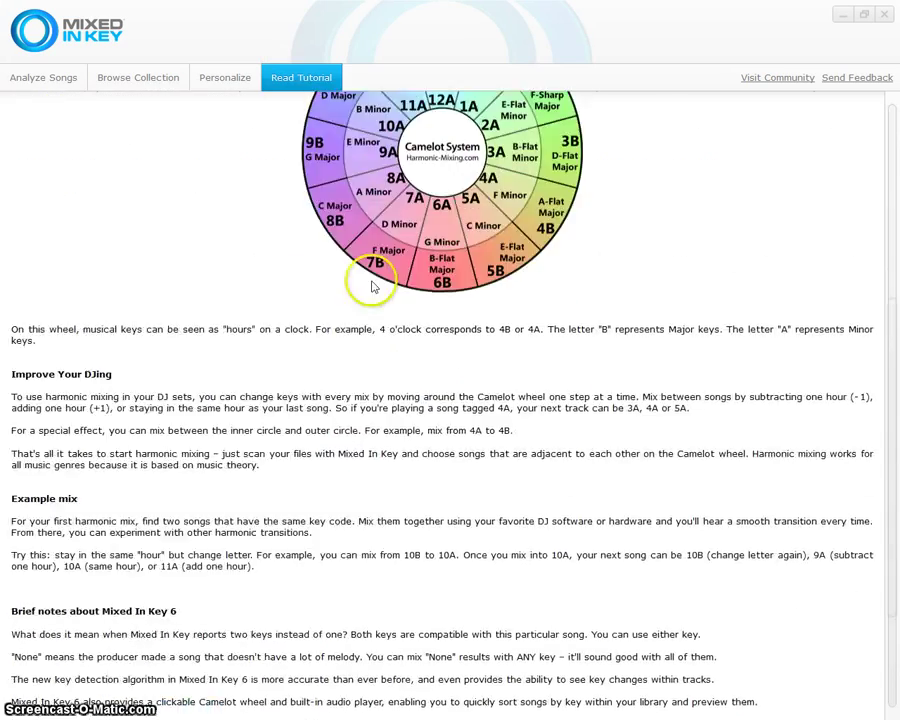
scroll(196, 404, "up", 3)
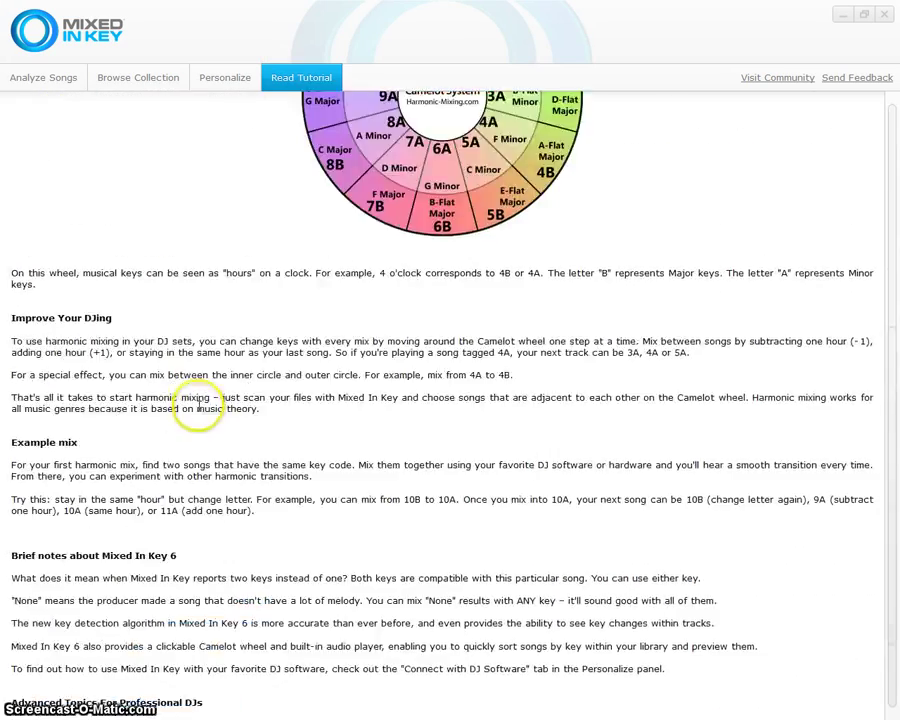
scroll(192, 363, "up", 3)
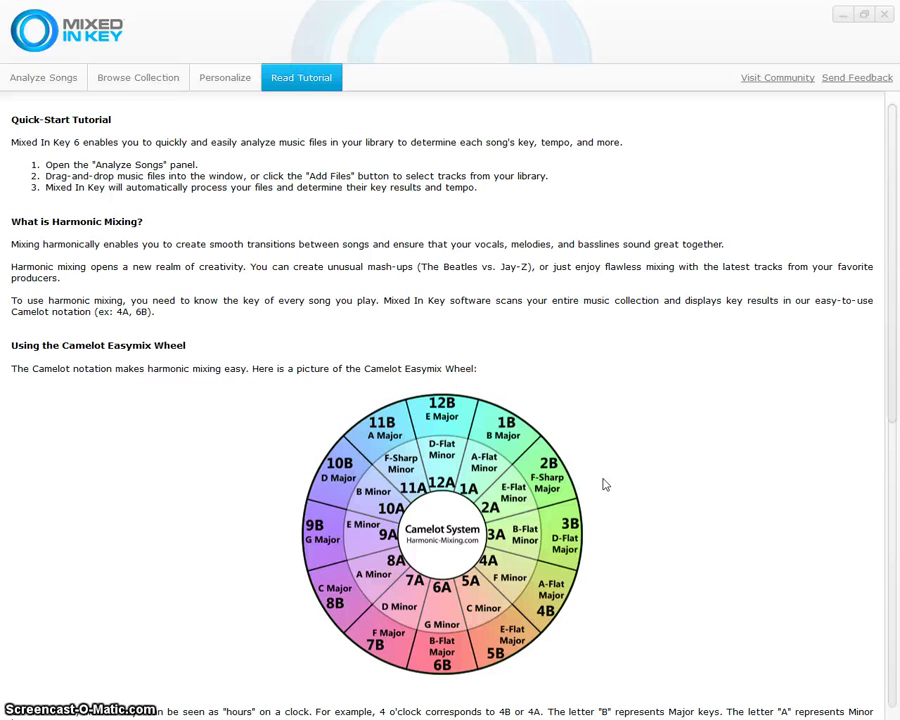
left_click(723, 470)
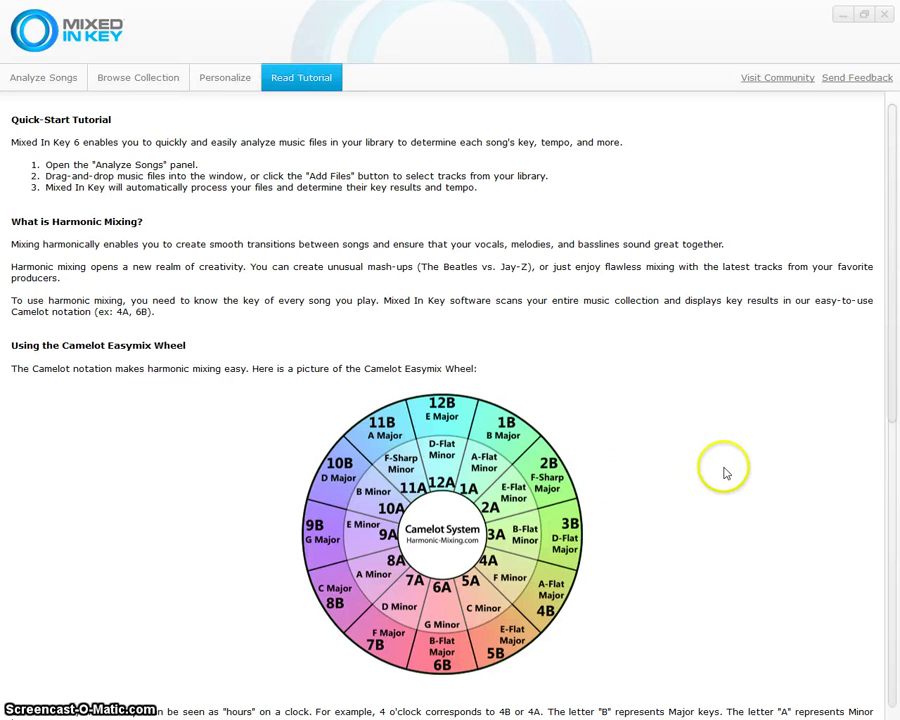